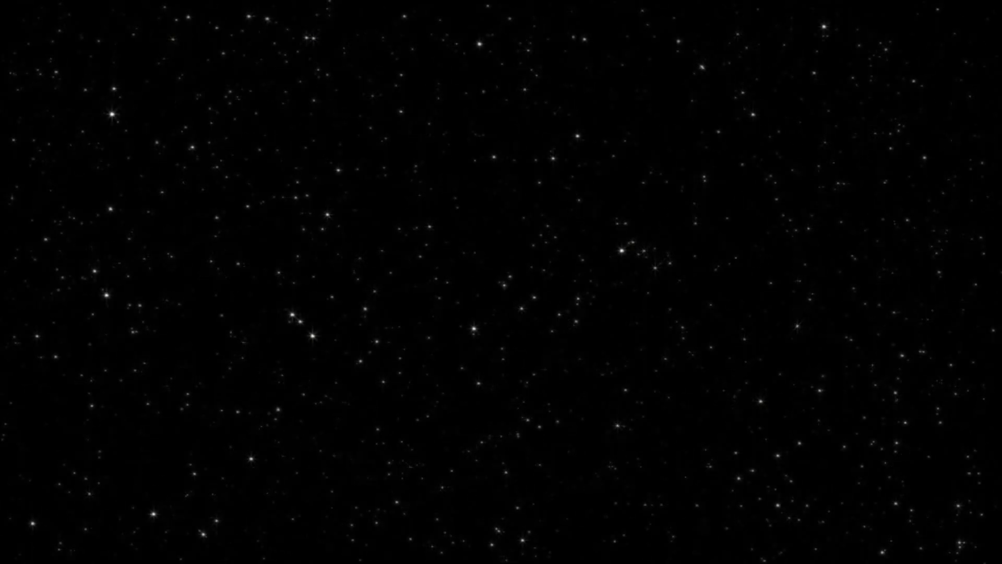
Search Google for "osu lazer releases" and open the ppy/osu releases page on GitHub
type("lazer releases")
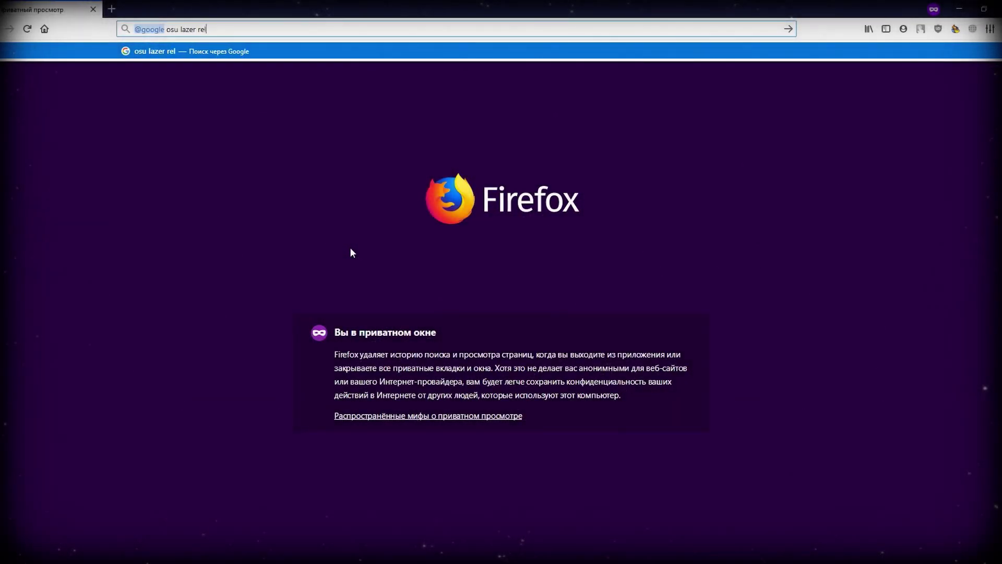
key("Return")
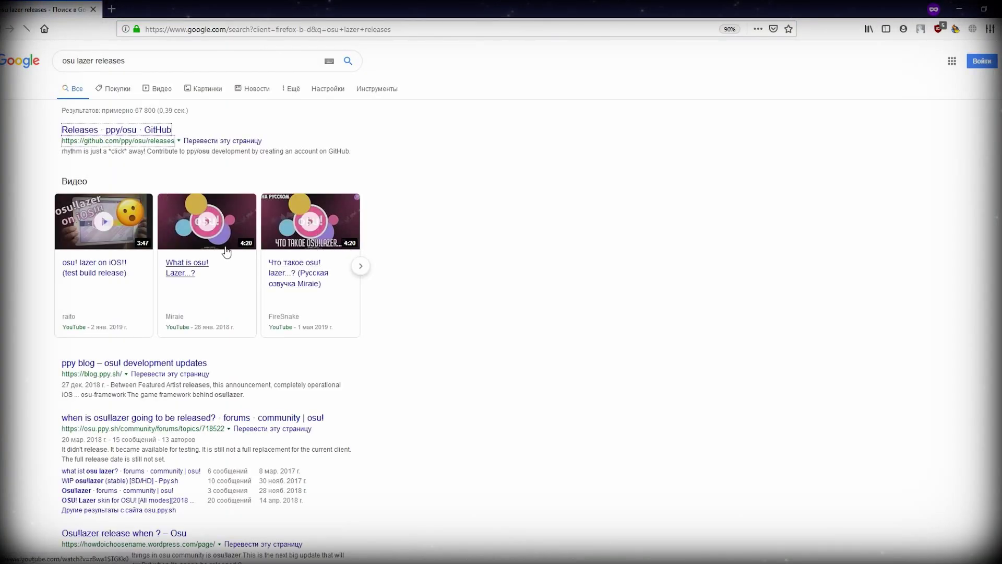
key("Return")
scroll(360, 355, "down", 2)
left_click(352, 336)
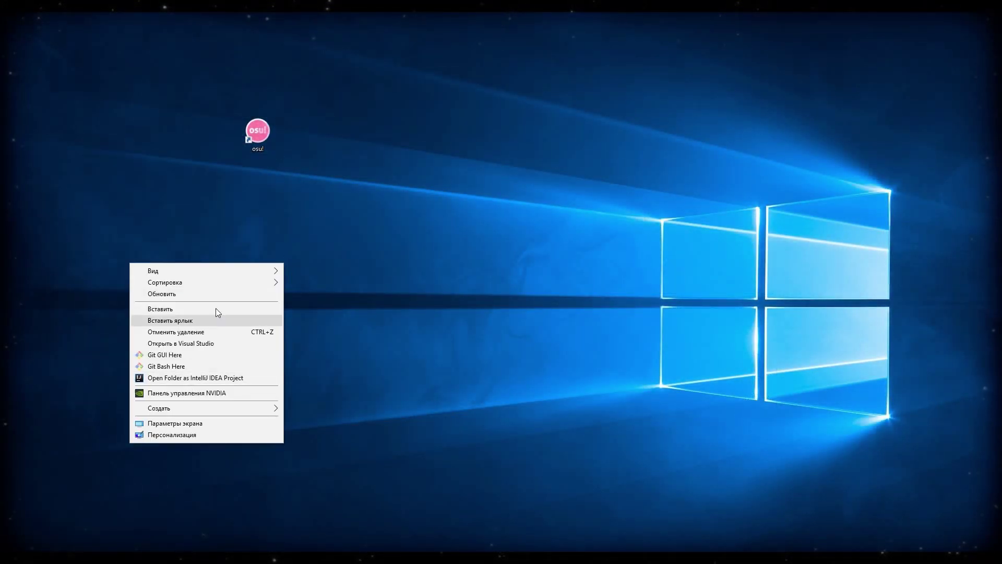
Paste a copy of the osu! desktop shortcut, append --tournament to its target, and launch it
left_click(177, 308)
right_click(286, 234)
left_click(224, 513)
type("--tournament")
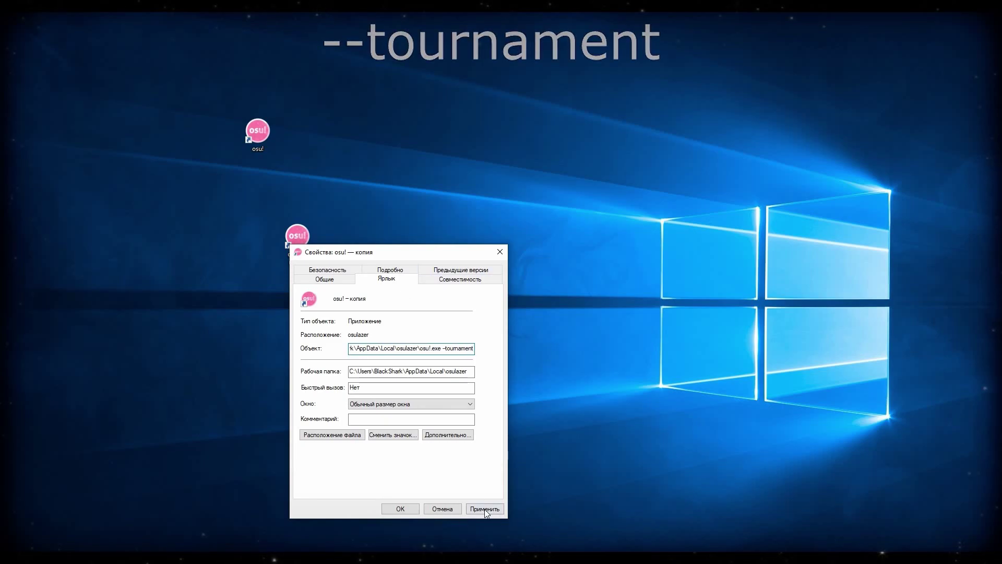
left_click(401, 509)
double_click(295, 240)
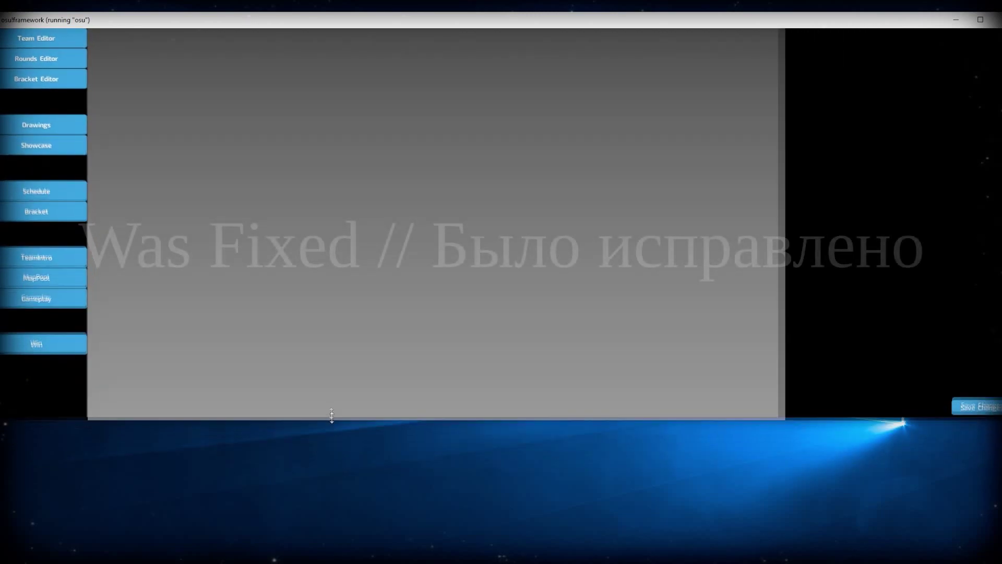
left_click_drag(342, 469, 342, 490)
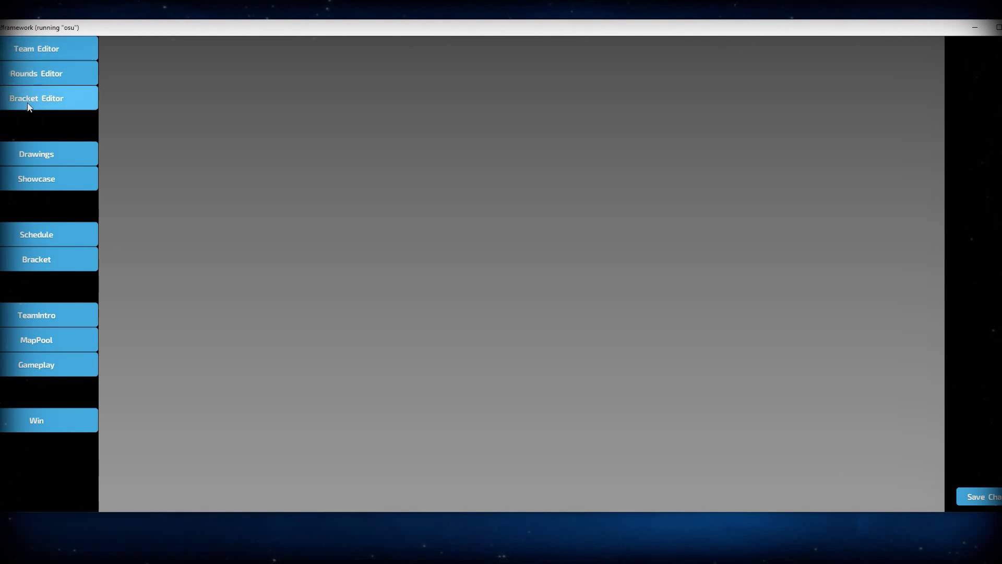
Open the Team Editor, delete the blank team entry and add a new one
left_click(35, 46)
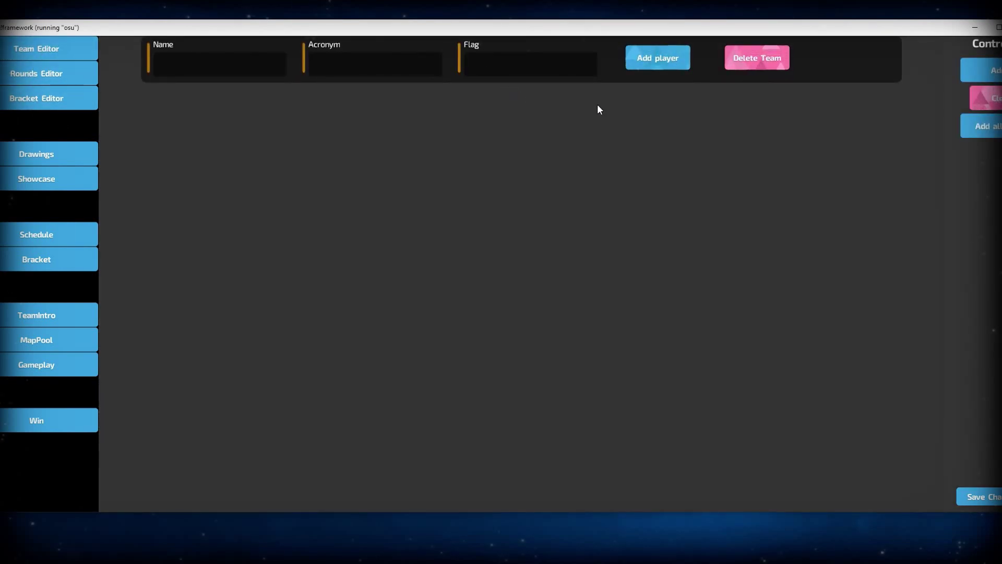
left_click(748, 58)
left_click(969, 63)
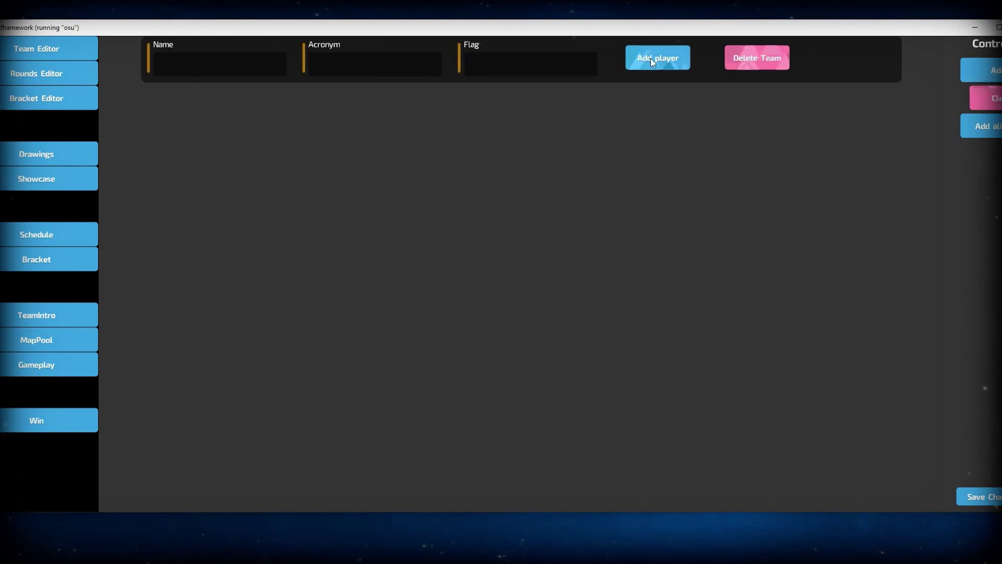
Go through the Name, Acronym and Flag fields of the blank team
left_click(186, 63)
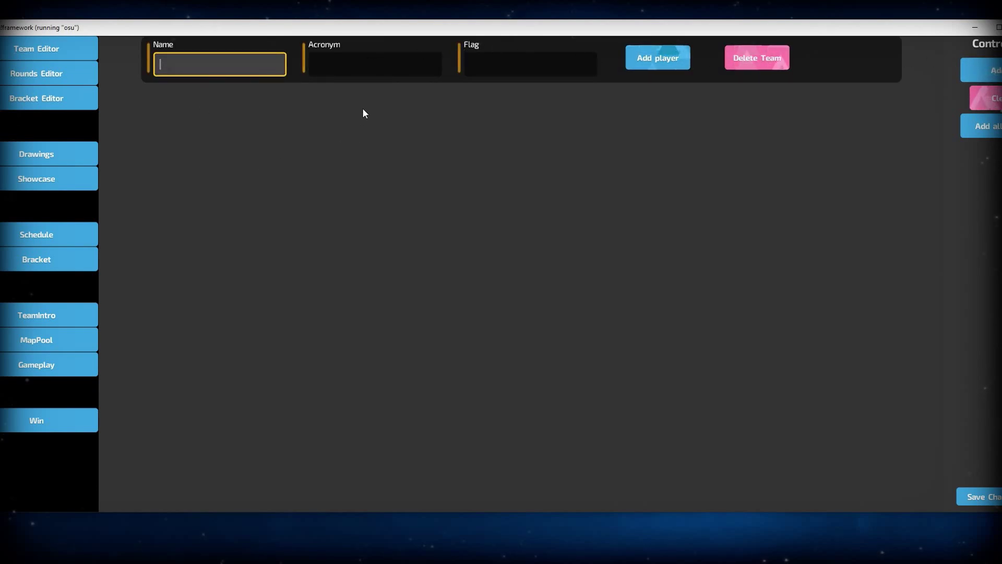
left_click(355, 68)
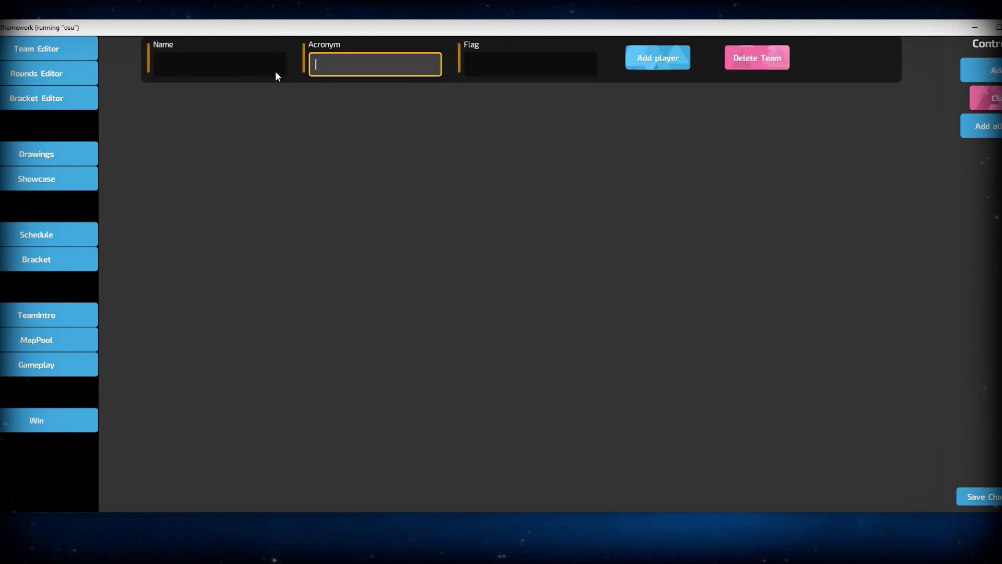
left_click(500, 68)
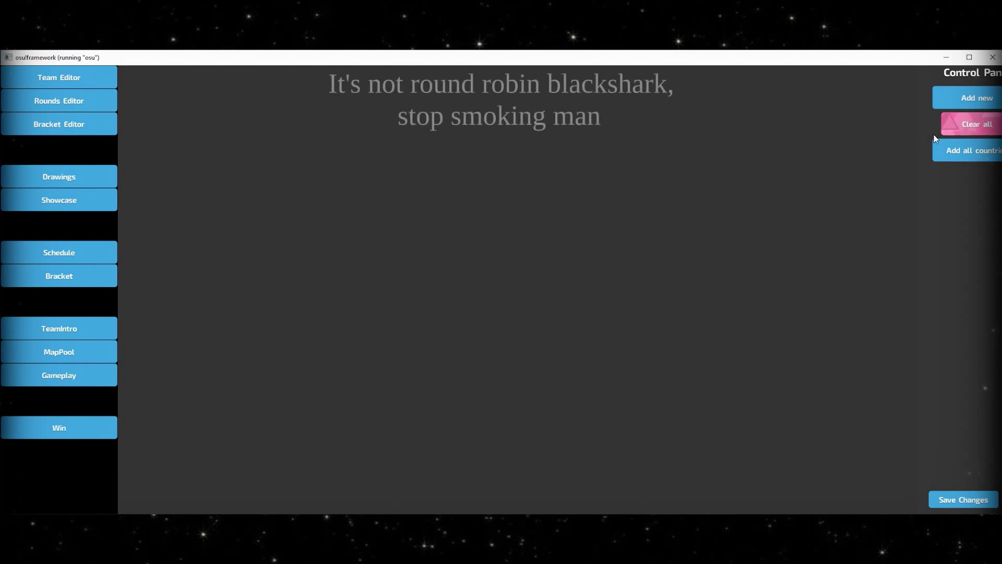
Add all countries as teams and browse the resulting team list
left_click(961, 147)
scroll(465, 146, "down", 10)
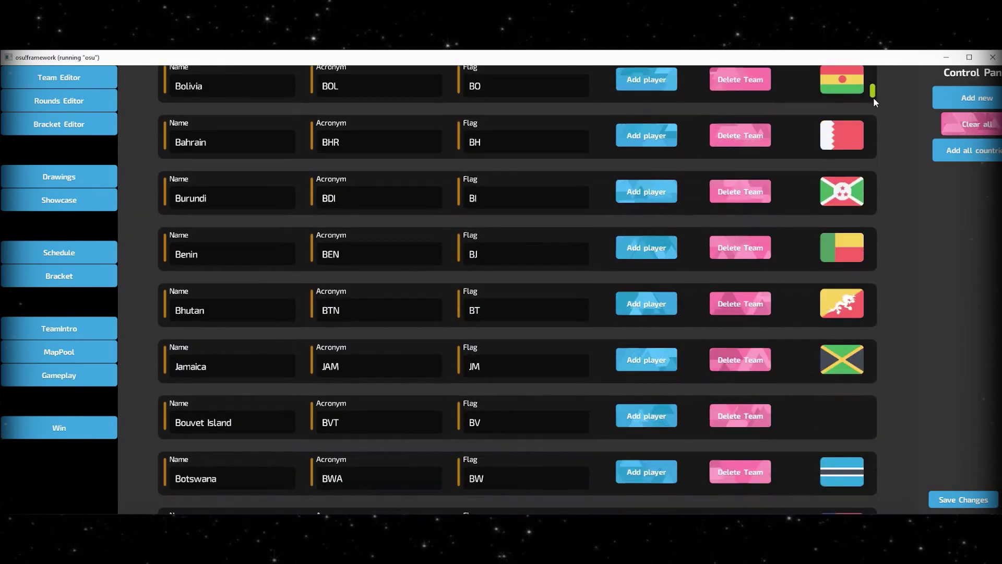
left_click_drag(874, 99, 875, 223)
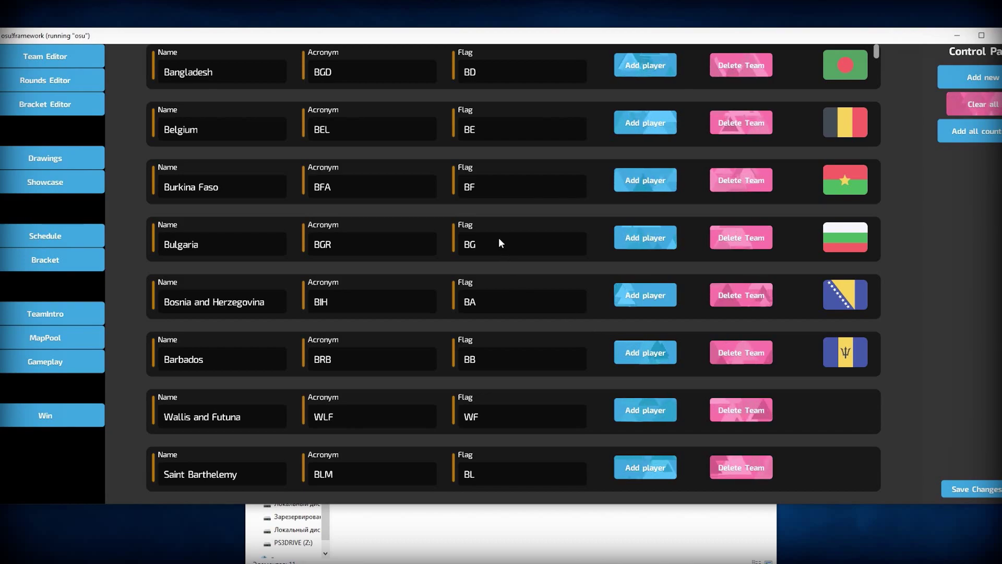
Try to change the Bangladesh team's flag code to TB
left_click(510, 71)
type("TB")
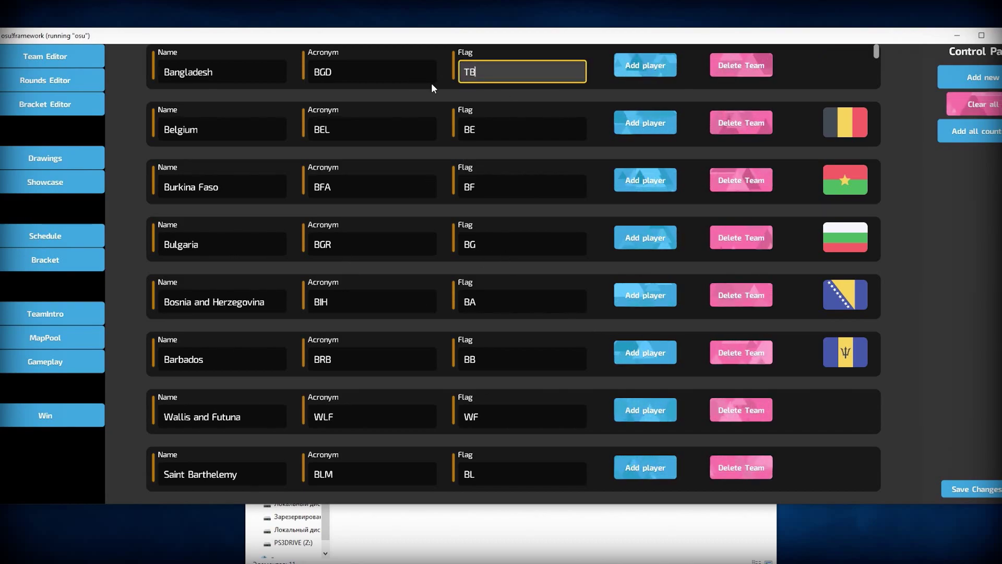
key("Return")
left_click(490, 74)
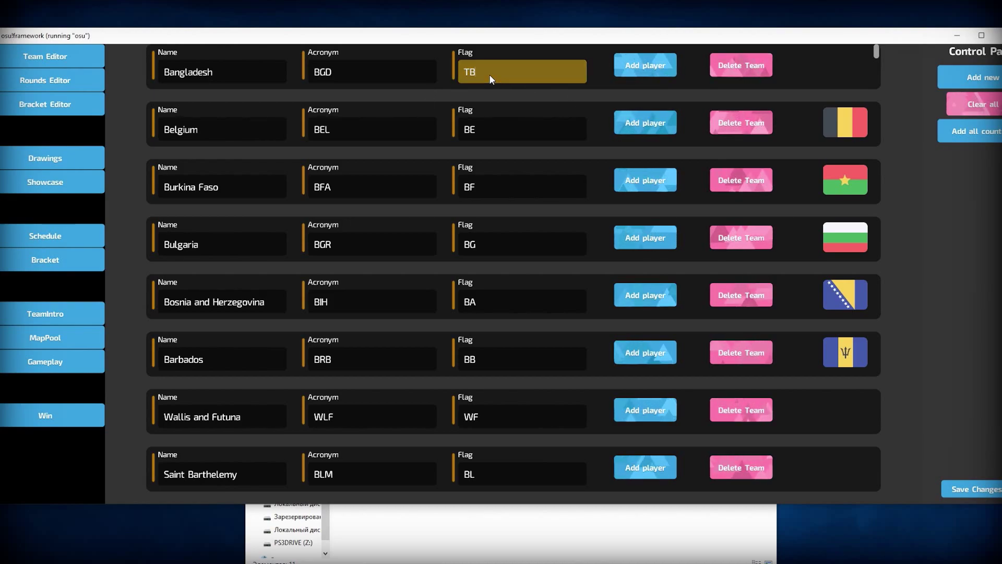
left_click(478, 74)
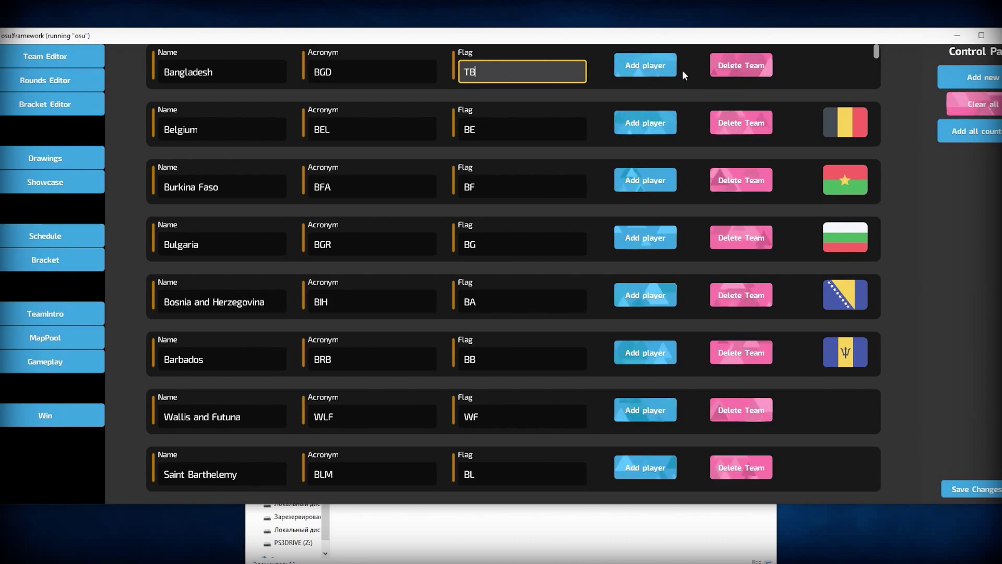
Minimize the tournament client and open the %appdata%\osu folder in File Explorer
left_click(957, 36)
left_click(430, 284)
type("%appdata%\\osu")
key("Return")
Create a flags folder inside the osu data folder and paste the copied flag file into it
right_click(336, 503)
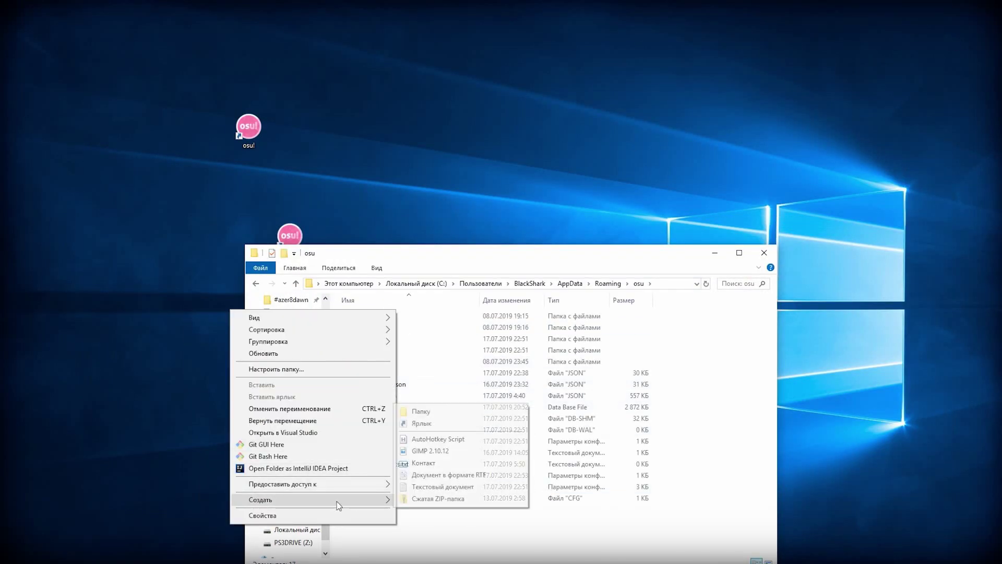
left_click(440, 421)
double_click(464, 341)
key("ctrl+v")
left_click_drag(318, 255, 397, 292)
left_click(474, 242)
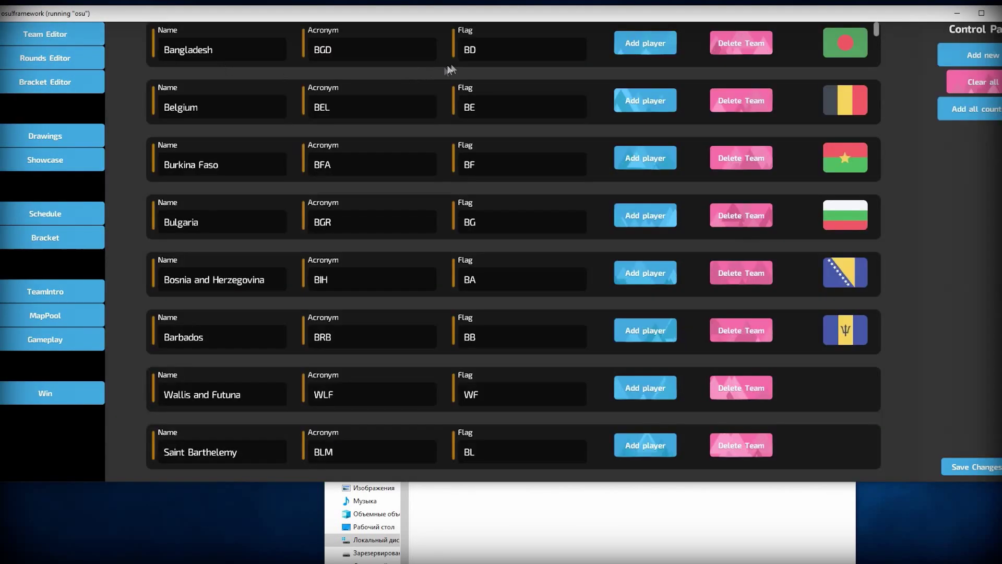
Set the Bangladesh team's flag code to TB in the Team Editor
left_click(485, 50)
key("BackSpace")
key("BackSpace")
type("TG")
key("BackSpace")
type("B")
key("Return")
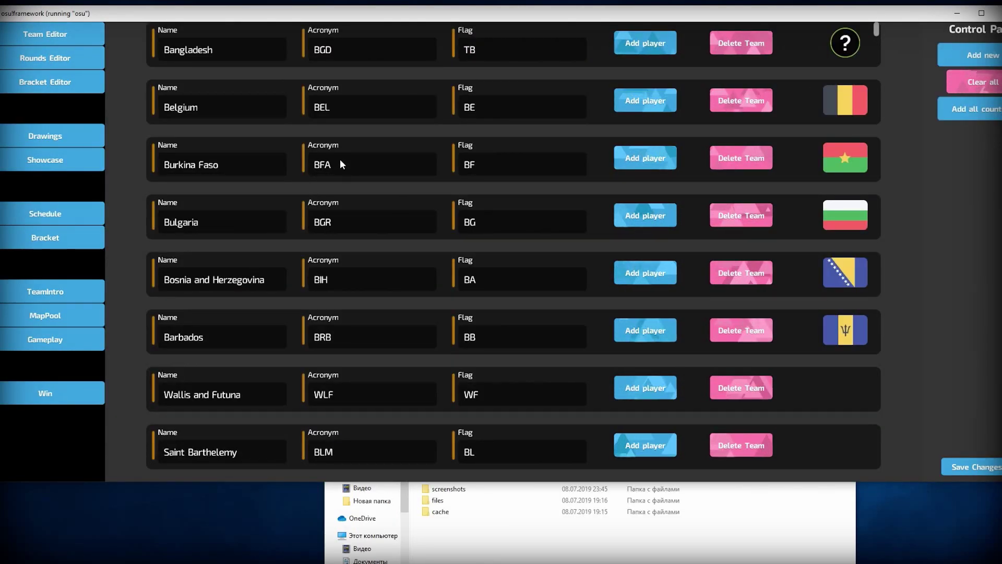
Open the Drawings screen and save the tournament changes, with the osu data folder brought into view
left_click(23, 129)
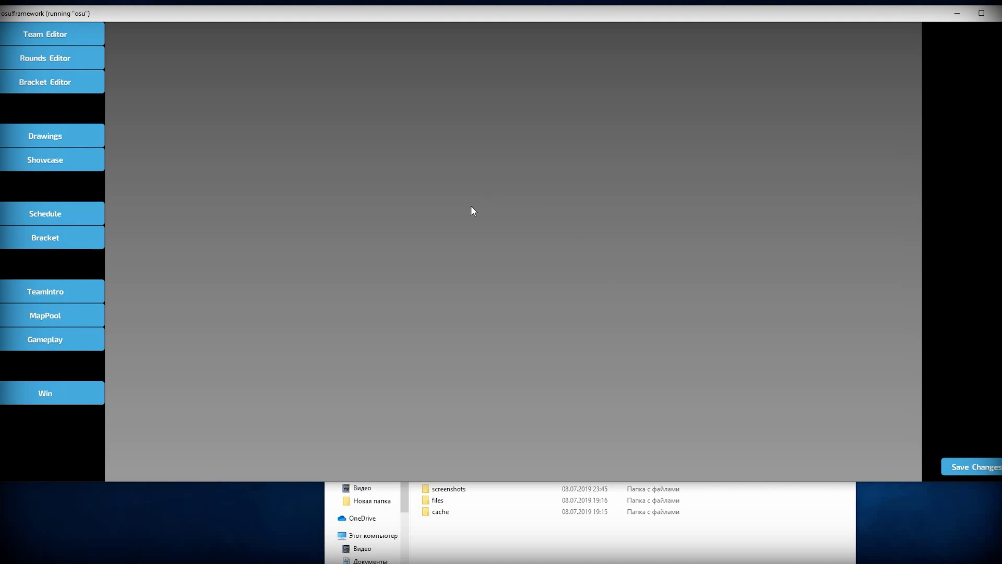
left_click(504, 491)
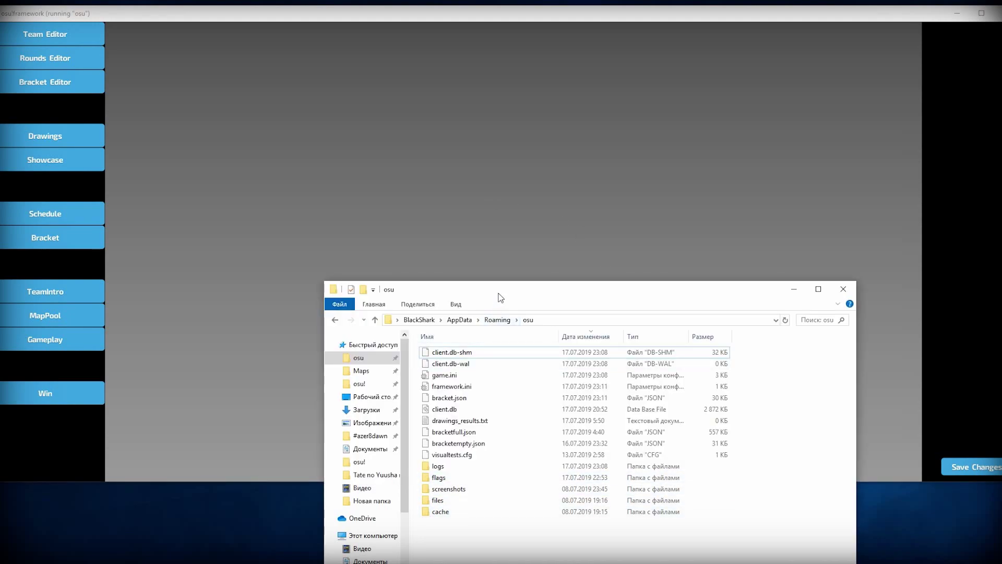
left_click_drag(500, 295, 441, 213)
left_click(976, 466)
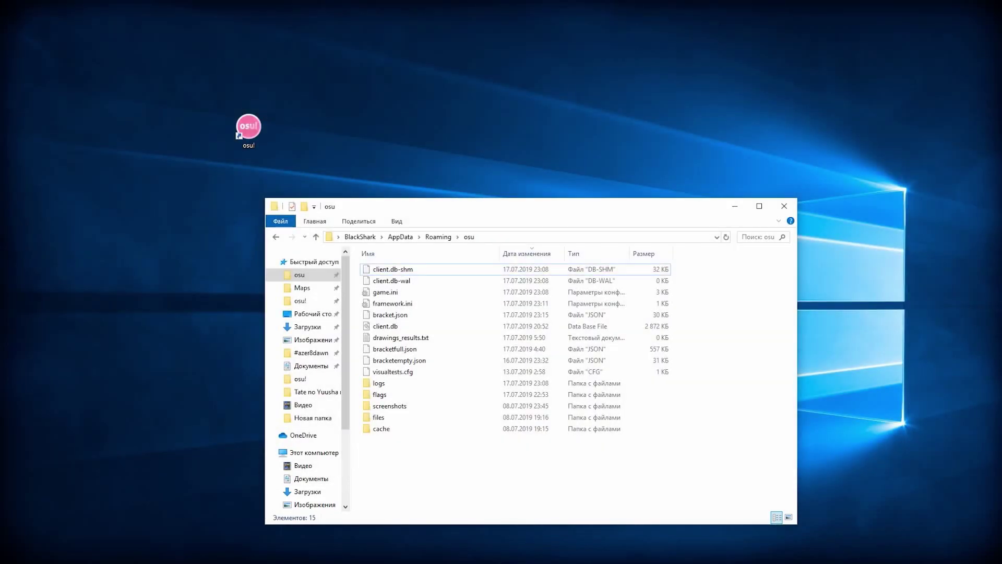
Create two new text documents in the osu data folder, named drawings.txt and drawings.ini
right_click(387, 467)
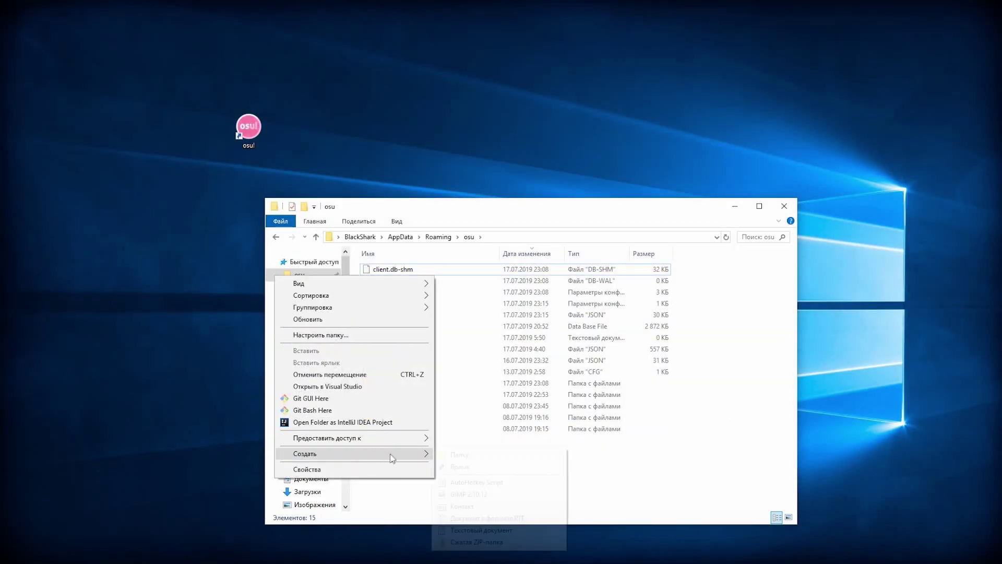
mouse_move(393, 458)
left_click(501, 527)
type("dr")
right_click(441, 493)
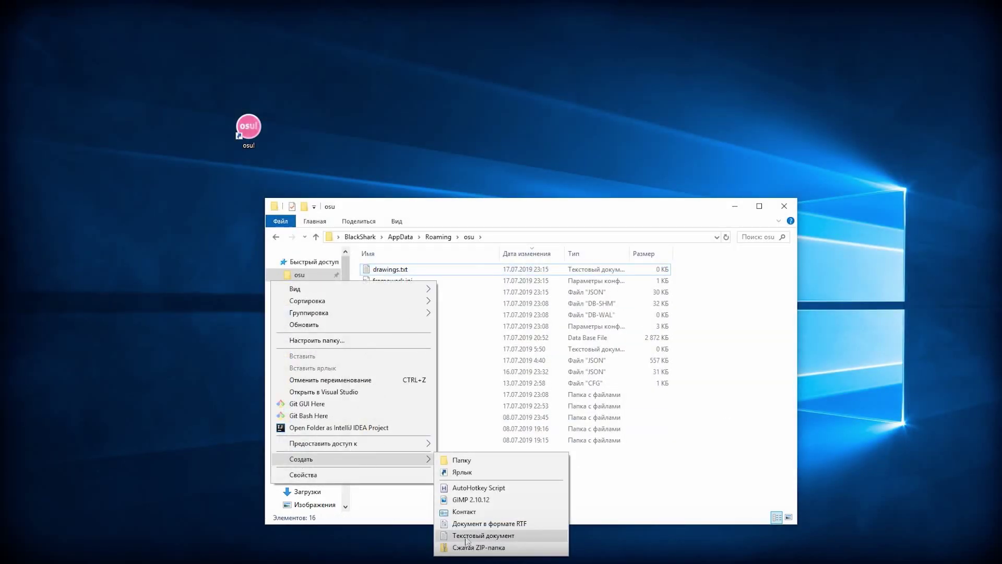
left_click(486, 524)
type("drawings.")
key("Return")
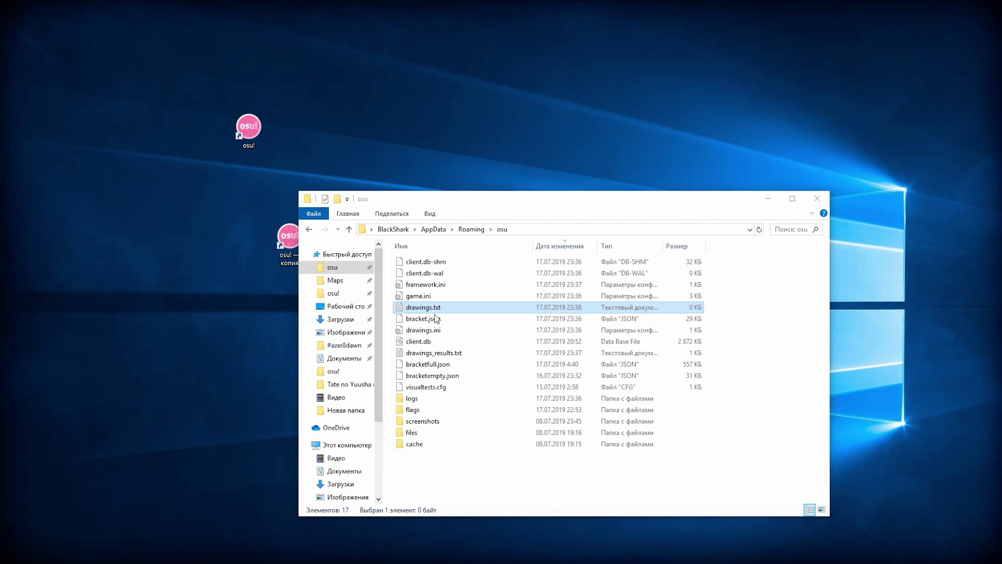
Fill drawings.txt with one team per line as flag : acronym : name, from TB : BGD : Bangladesh to WS : WSM : Samoa
key("Return")
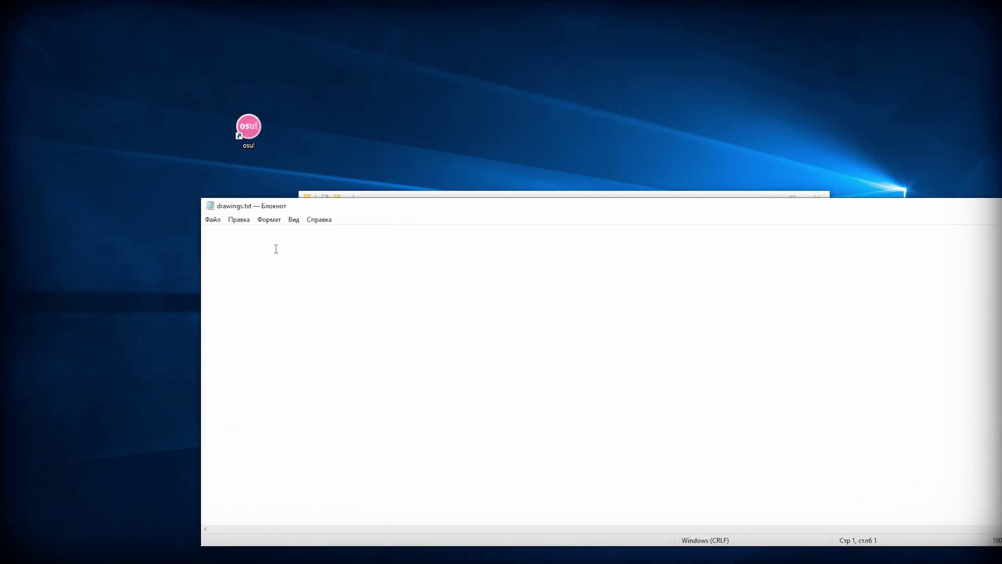
type("TB : BGD : Bangladesh BE : BEL : Belgium BF : BFA : Burkina Faso BG : BGR : Bulgaria BA : BIH : Bosnia and Herzegovina BB : BRB : Barbados MN : BMU : Bermuda BN : BRN : Brunei BO : BOL : Bolivia BH : BHR : Bahrain BI : BDI : Burundi BJ : BEN : Benin BT : BTN : Bhutan JM : JAM : Jamaica BW : BWA : Botswana WS : WSM : Samoa")
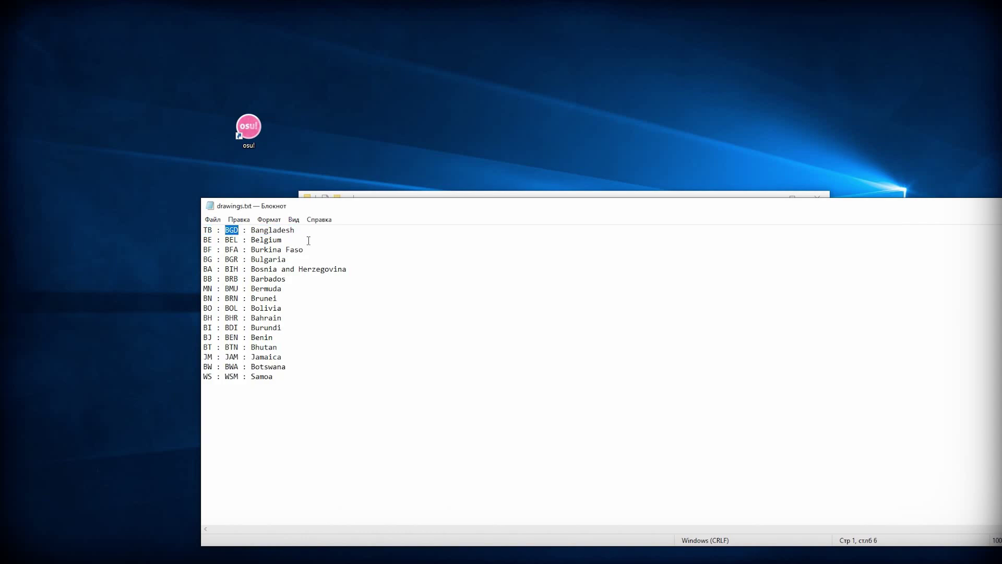
left_click_drag(334, 387, 166, 232)
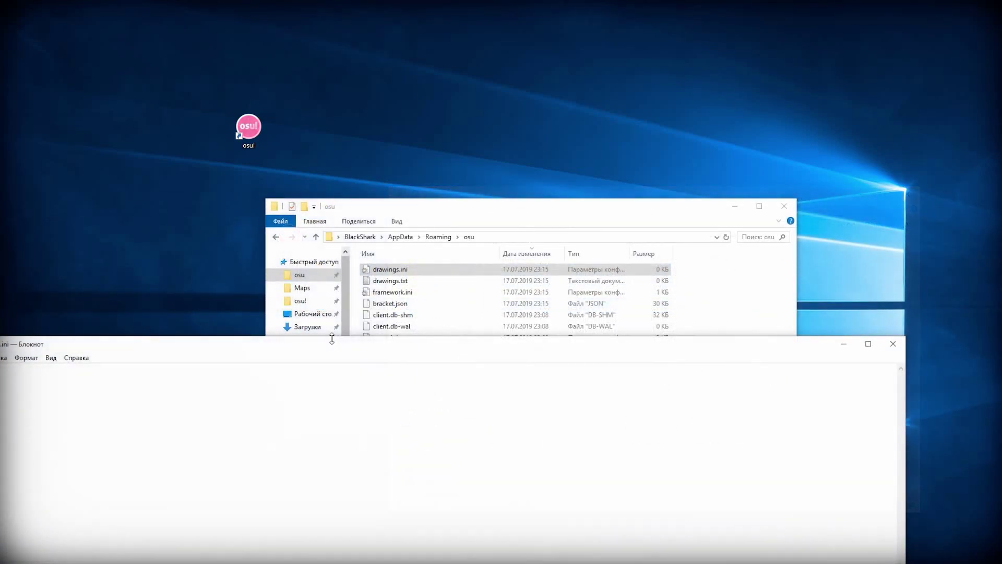
Enter Groups = 8 and TeamsPerGroup = 2 on separate lines in drawings.ini
left_click_drag(333, 344, 427, 183)
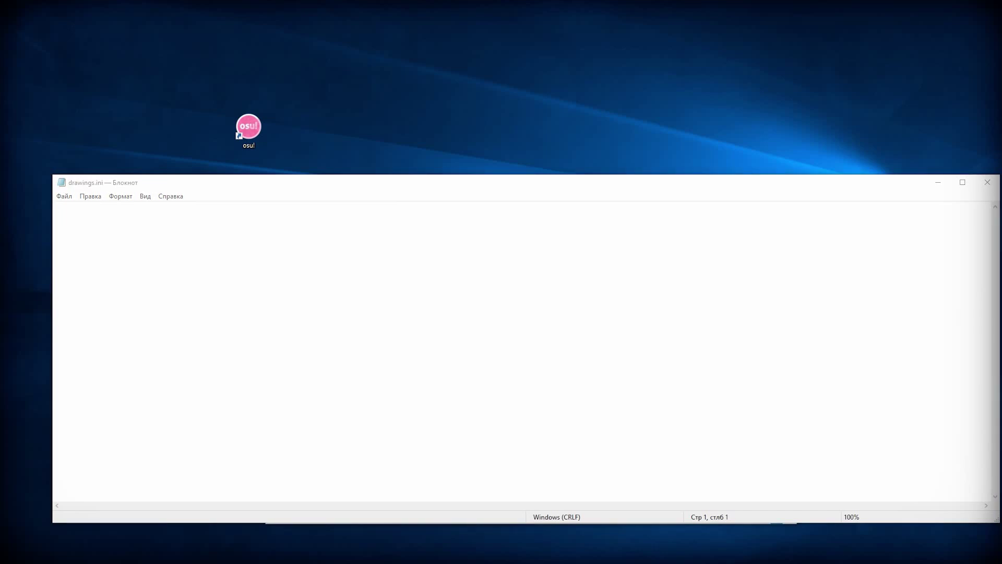
left_click(199, 240)
left_click_drag(186, 240, 19, 203)
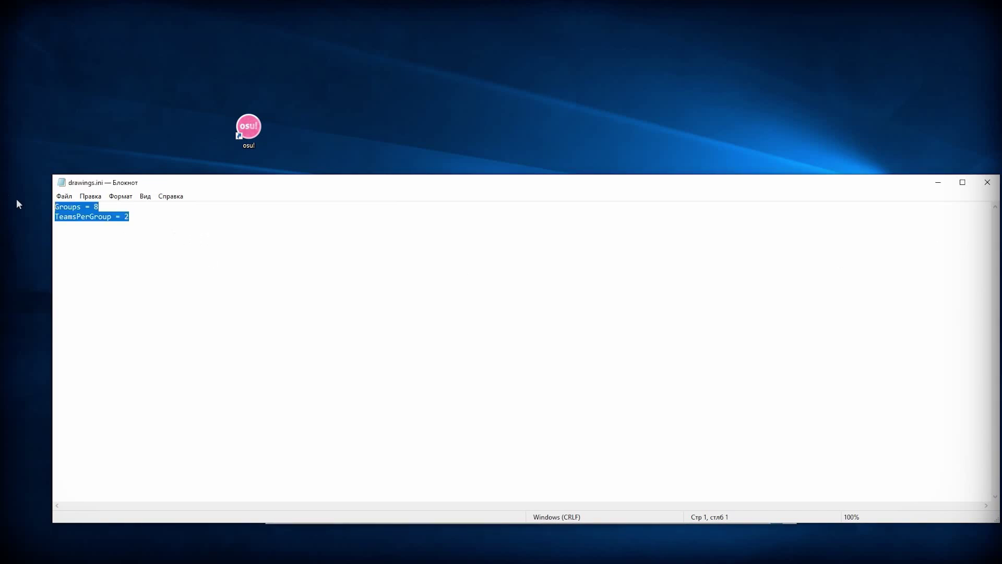
left_click(108, 230)
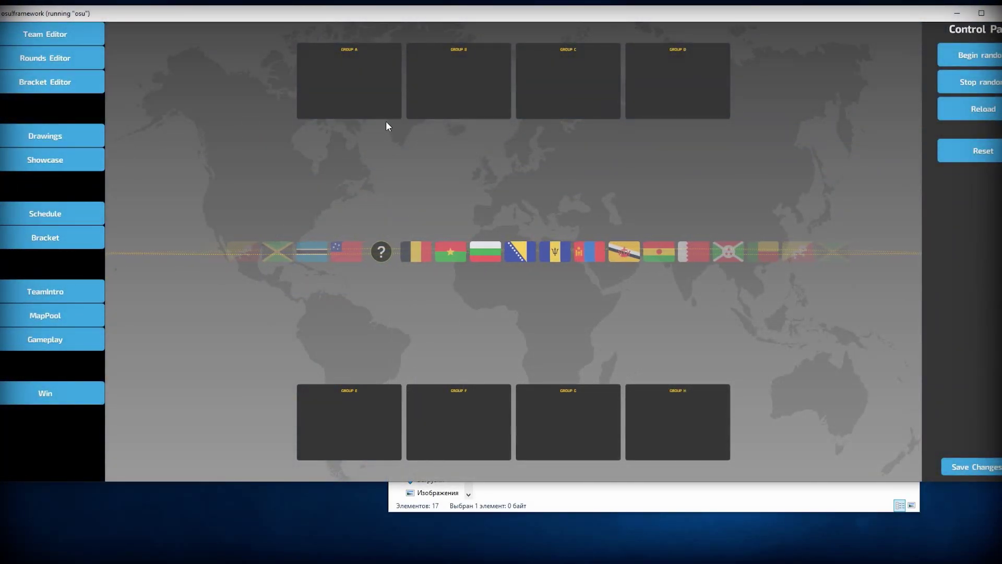
Begin the random draw of teams into groups on the Drawings screen
left_click(981, 57)
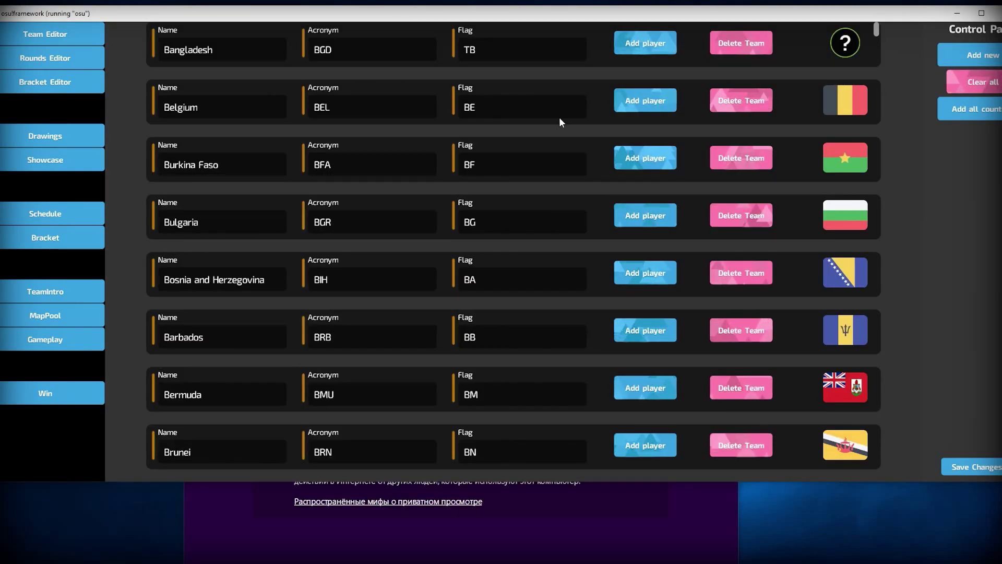
Switch to Firefox, open the player's profile on osu.ppy.sh, and select the user ID in its address
left_click(510, 501)
left_click(383, 204)
type("https://osu.ppy.sh/u/BlackShark")
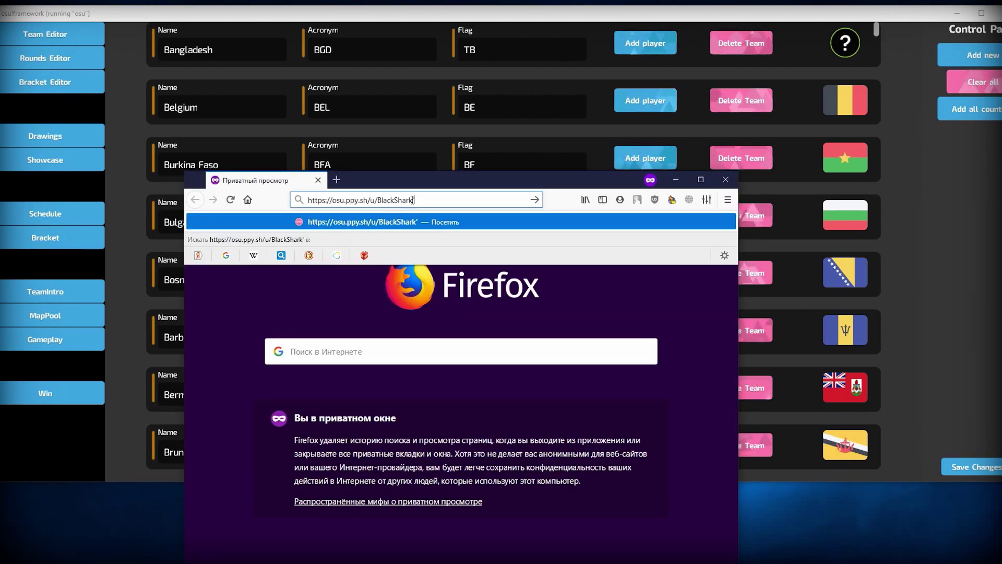
key("Return")
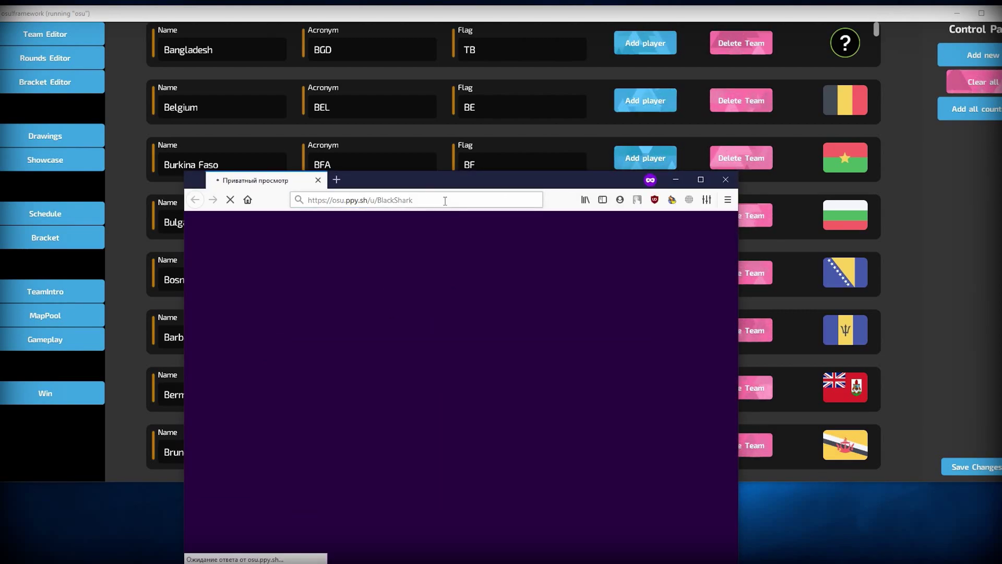
left_click_drag(445, 201, 405, 201)
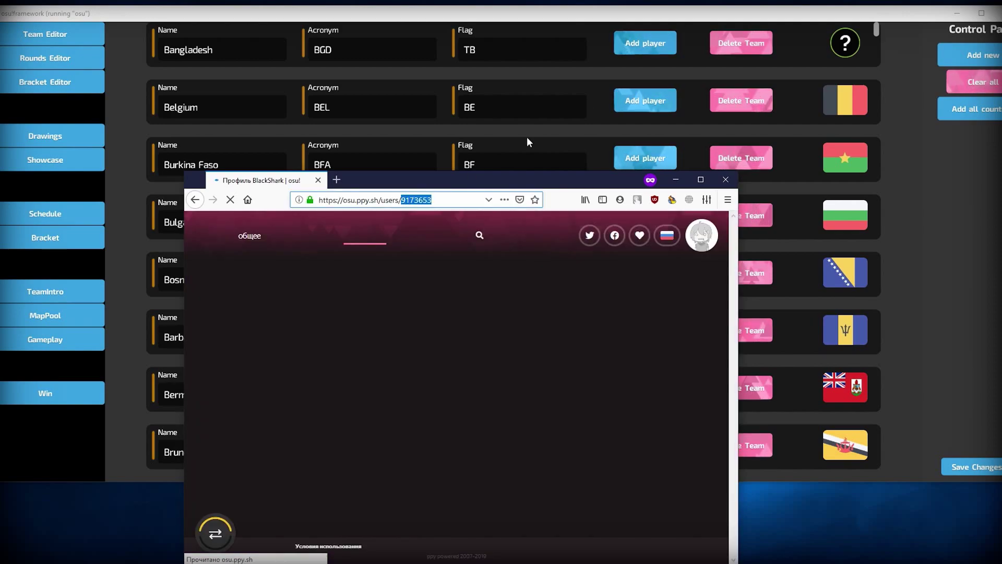
Switch back to the tournament client and add a player to the Bangladesh team using the osu! user ID from the profile
left_click(639, 43)
left_click(182, 98)
type("9173653")
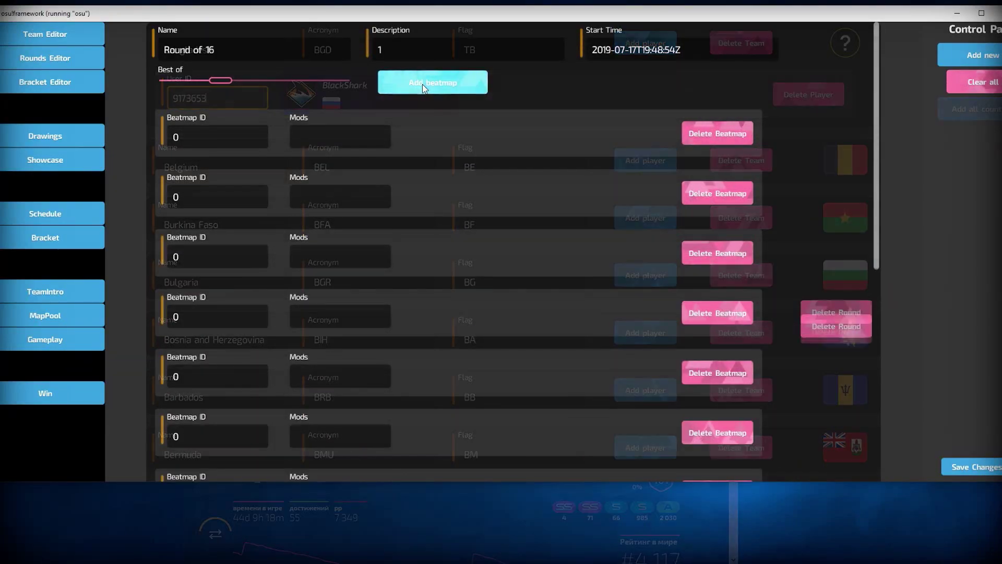
Set the mods of the first five beatmaps in the Round of 16 to NM
left_click(312, 132)
scroll(339, 204, "down", 1)
scroll(330, 184, "up", 1)
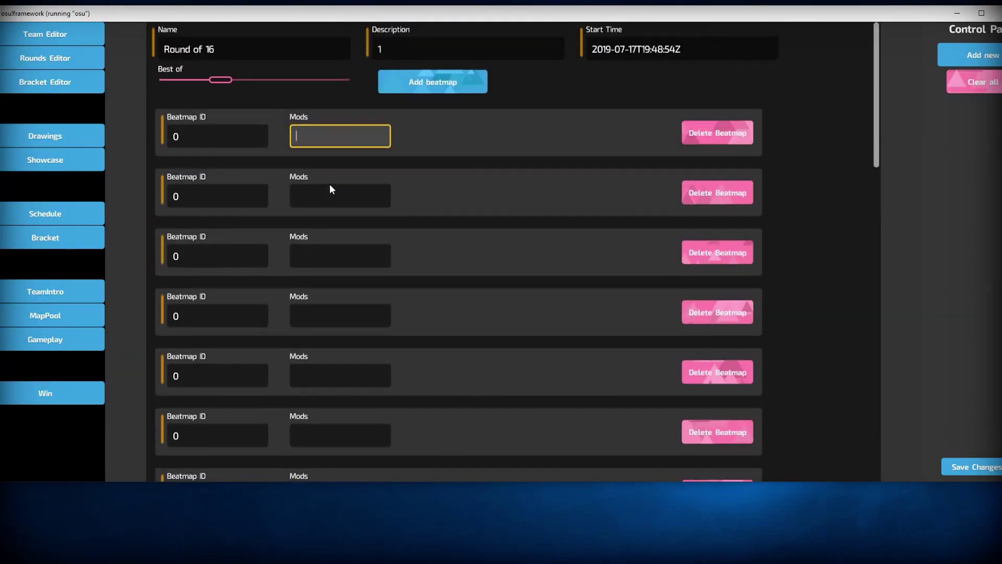
scroll(330, 189, "down", 1)
type("NM")
key("Tab")
type("NM")
key("Tab")
type("NM")
key("Tab")
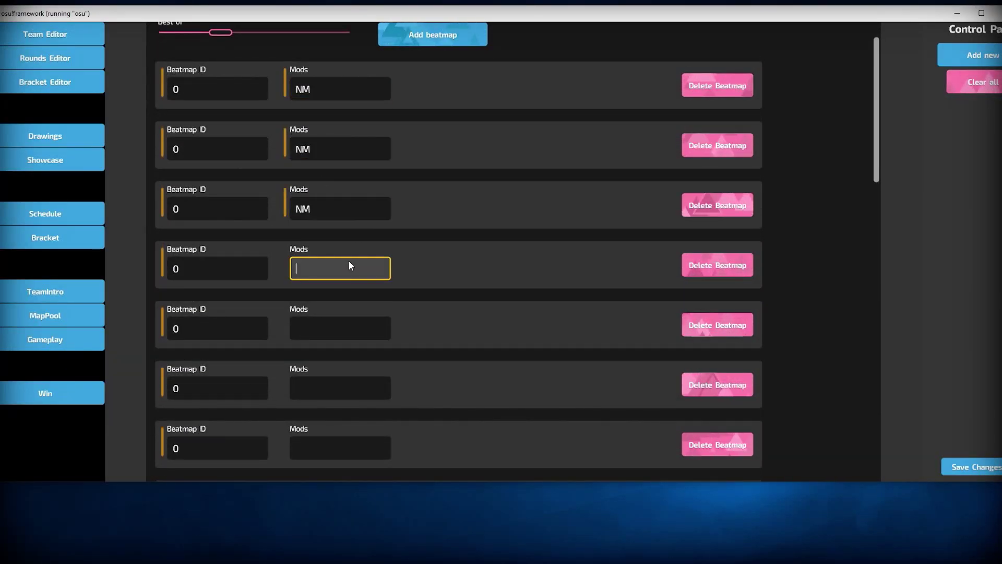
Set the mods of the three beatmaps following the NM ones to HD
type("HD")
key("Tab")
type("HD")
scroll(333, 387, "down", 2)
scroll(333, 204, "up", 1)
key("Tab")
type("HD")
key("Tab")
Set the mods of the three beatmaps following the HD ones to HR
type("HR")
key("Tab")
type("HR")
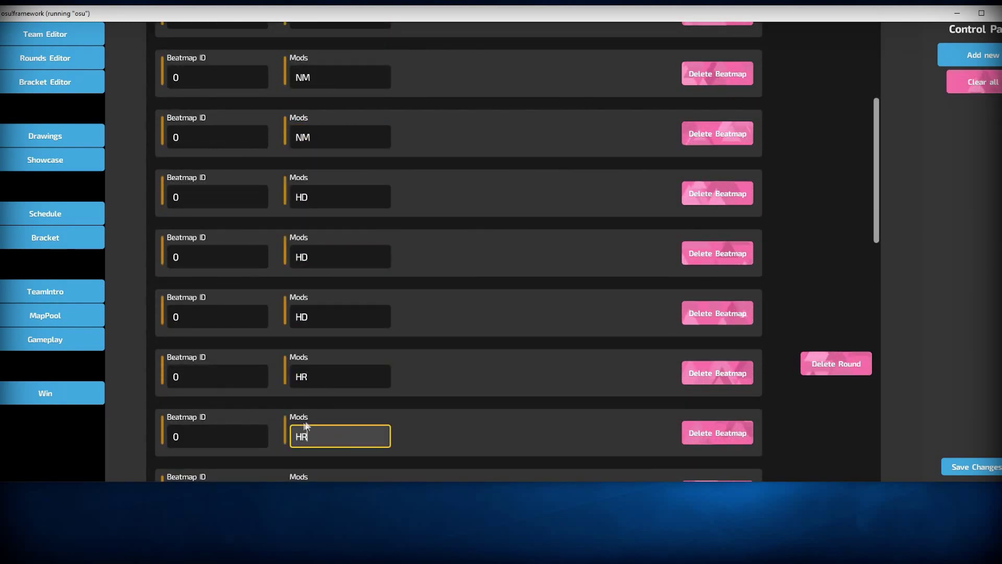
key("Tab")
type("HR")
key("Tab")
Set the mods of the three beatmaps following the HR ones to FM
type("FM")
key("Tab")
type("FM")
key("Tab")
type("FM")
key("Tab")
Set the mods of the three beatmaps following the FM ones to DT and the last beatmap to TB
type("DT")
key("Tab")
type("DT")
key("Tab")
type("DT")
key("Tab")
type("TB")
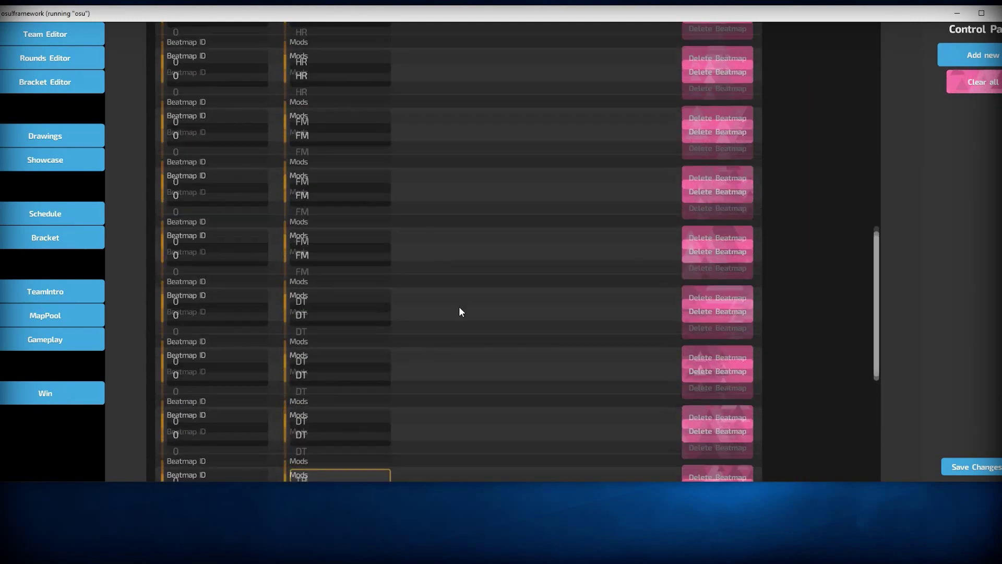
Enter beatmap IDs 1077370, 1822301, 1491793, 1116405 and 609853 for the five NM beatmaps
scroll(462, 312, "up", 10)
left_click(184, 140)
type("1077370")
key("Tab")
type("1822301")
key("Tab")
type("1491793")
key("Tab")
type("1116405")
key("Tab")
type("609853")
key("Tab")
Enter beatmap IDs 2007529, 411785 and 1596848 for the three HD beatmaps
type("2007529")
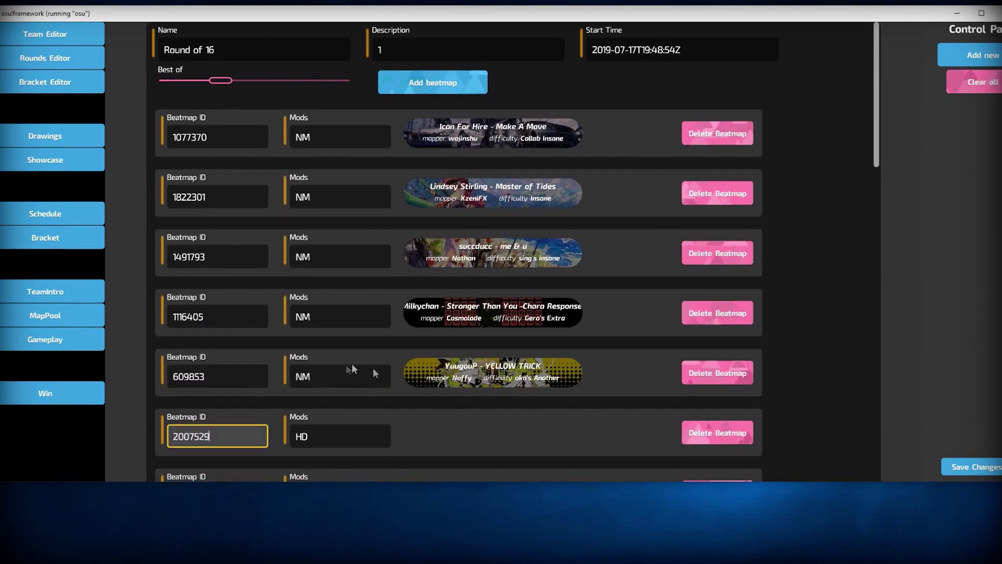
scroll(401, 407, "down", 5)
key("Tab")
type("411785")
key("Tab")
type("1596848")
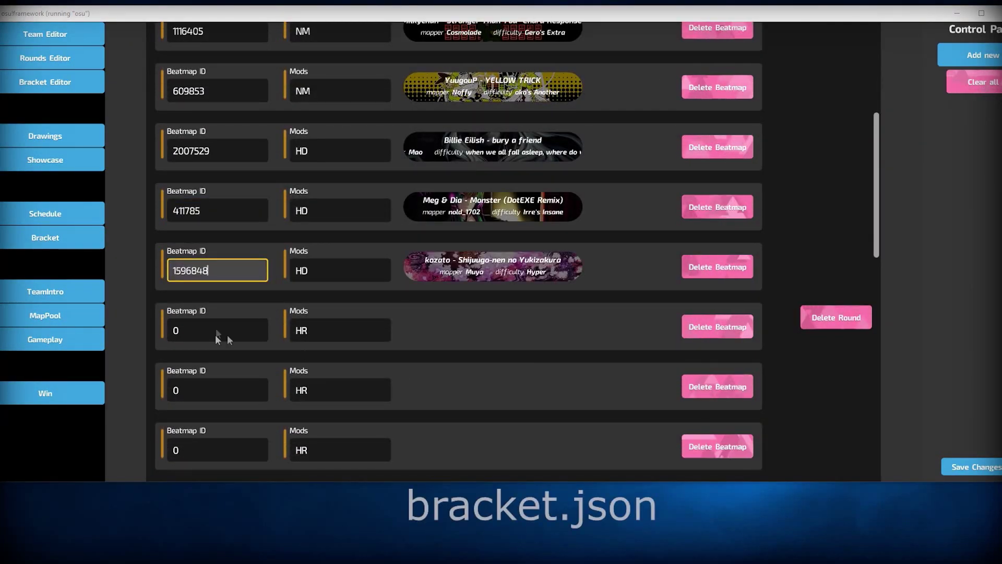
Enter beatmap IDs 250577, 193436 and 129876 for the three HR beatmaps
key("Tab")
type("250577")
key("Tab")
type("193436")
scroll(255, 344, "down", 2)
key("Tab")
type("129876")
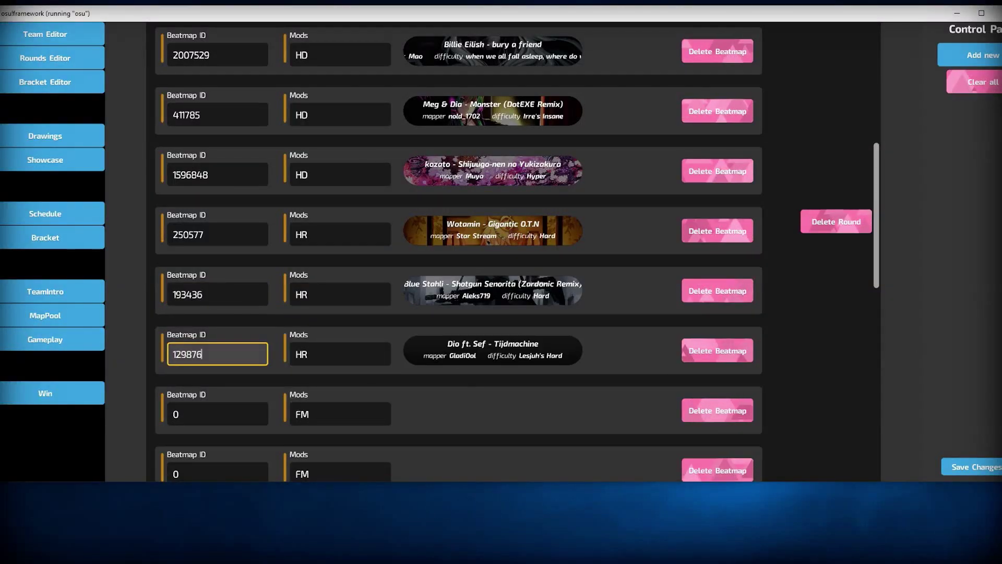
Enter beatmap IDs 677872, 858389 and 756752 for the three FM beatmaps
key("Tab")
type("677872")
scroll(347, 346, "down", 2)
key("Tab")
type("858389")
scroll(331, 380, "down", 2)
key("Tab")
type("756752")
Enter beatmap IDs 2015472, 359447 and 748054 for the three DT beatmaps
key("Tab")
type("2015472")
scroll(389, 340, "down", 2)
key("Tab")
type("359447")
scroll(271, 412, "down", 2)
key("Tab")
type("748054")
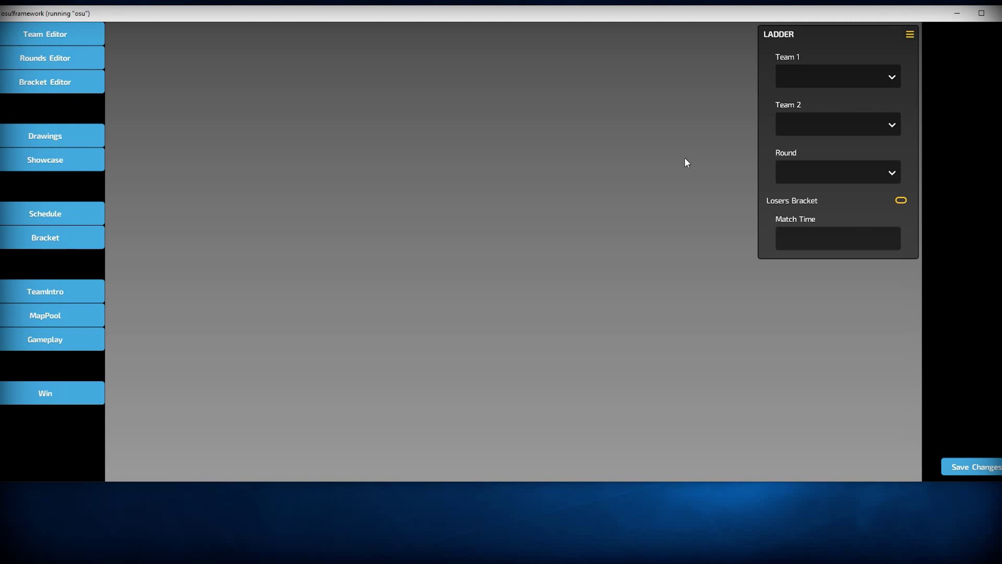
Create a new match on the empty ladder and place it at the upper left as the first match of the winners bracket
right_click(402, 143)
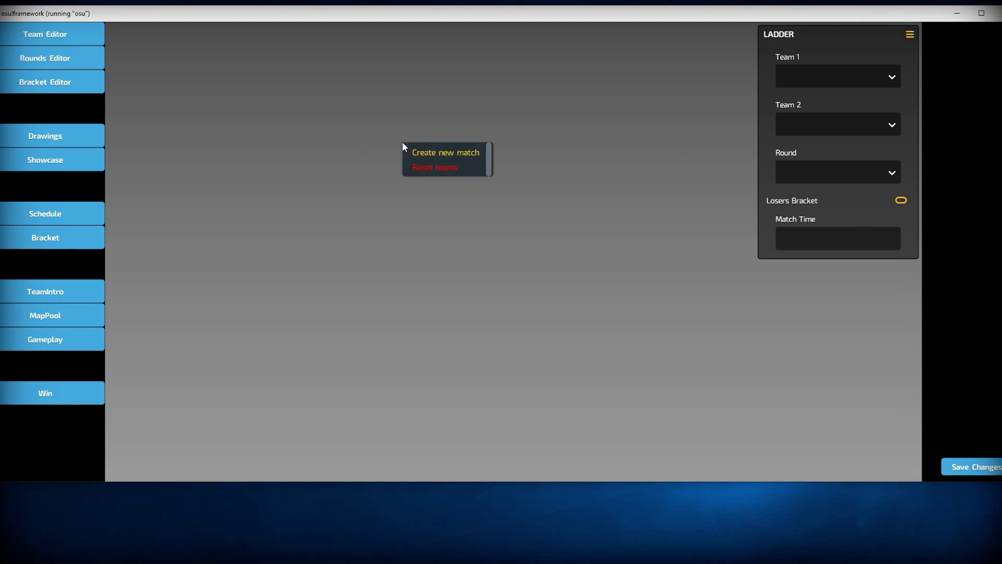
left_click(437, 156)
left_click_drag(471, 170, 269, 87)
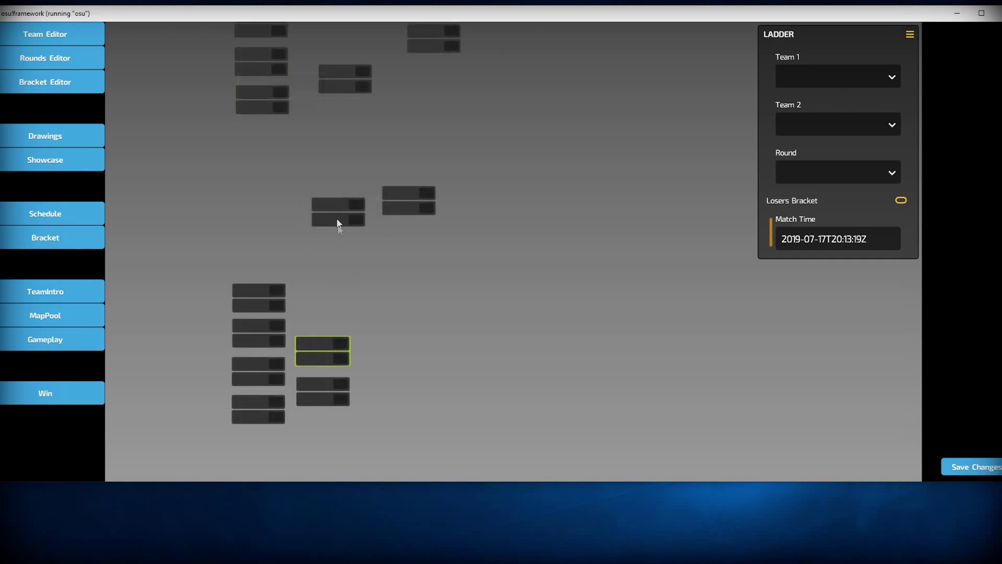
Stack the two loose matches atop the lower bracket's second column and add matches for its third column
left_click_drag(337, 223, 322, 329)
left_click_drag(401, 199, 316, 263)
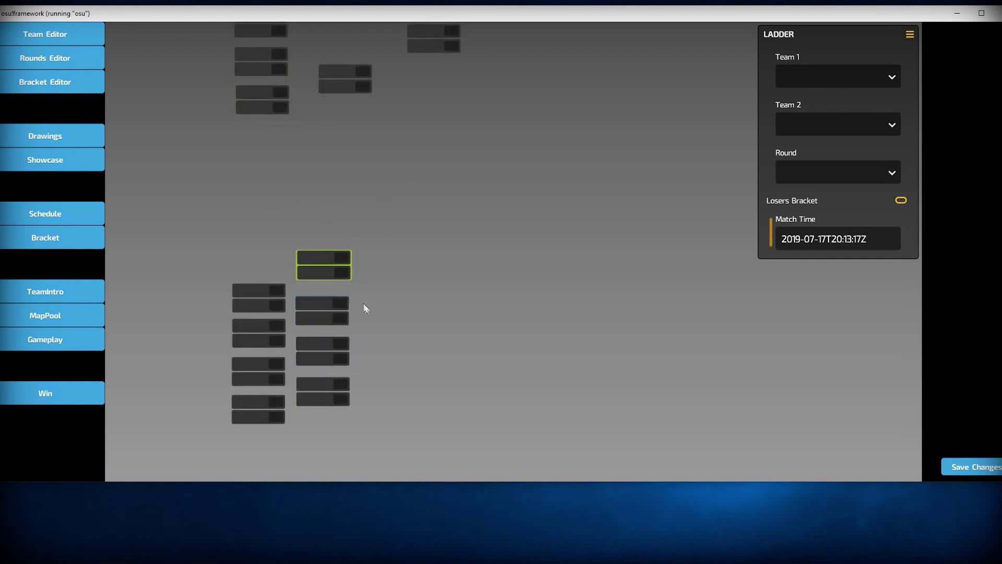
right_click(387, 292)
left_click(399, 299)
left_click_drag(424, 377, 380, 374)
Create two more matches and place them one above the other as the lower bracket's fourth column
right_click(461, 311)
left_click(473, 319)
left_click_drag(474, 329, 446, 329)
right_click(502, 249)
left_click(514, 258)
left_click_drag(527, 259, 459, 239)
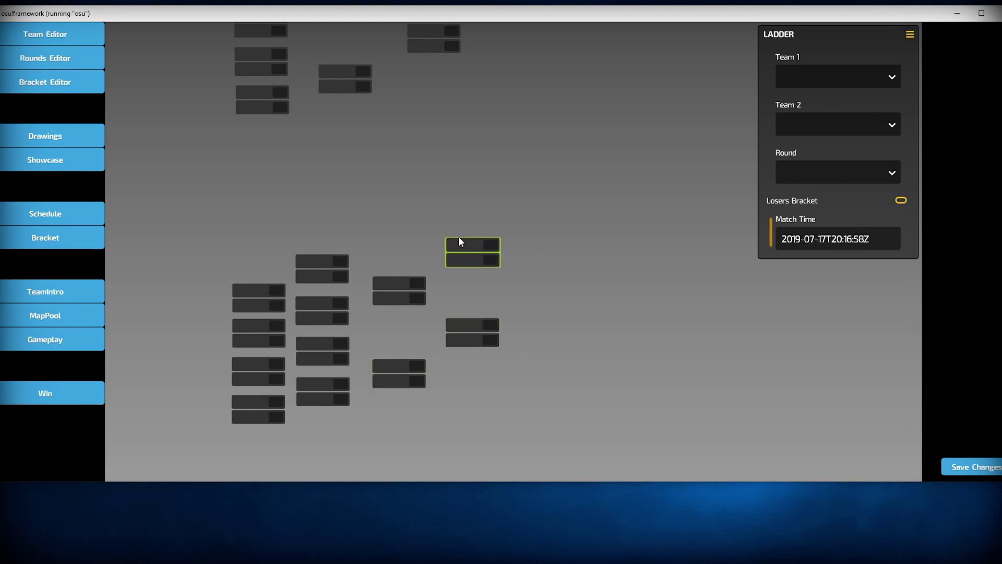
Create the lower bracket's fifth-column match and its final match, one after the other beyond the fourth column
right_click(473, 315)
left_click_drag(543, 265, 484, 317)
left_click(491, 324)
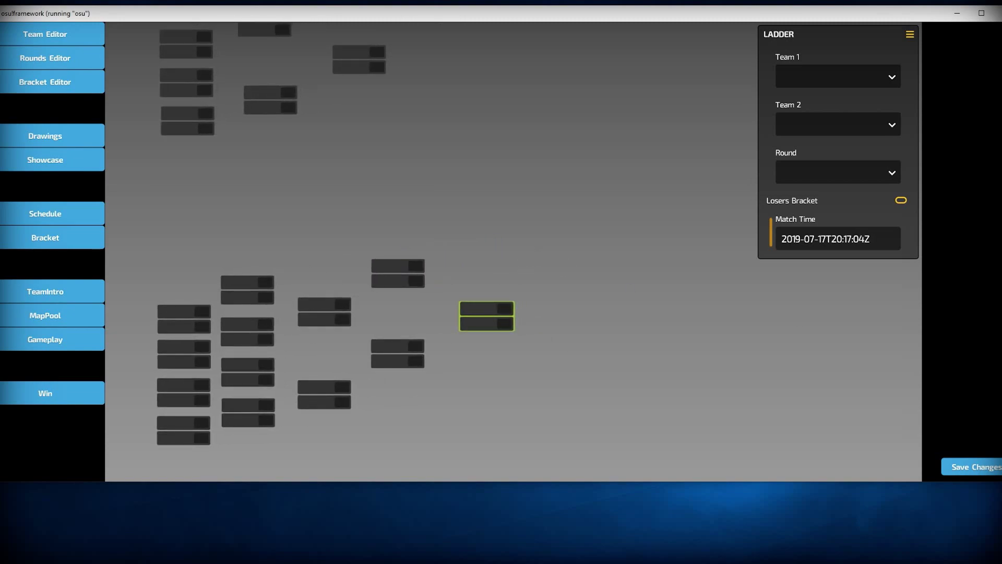
right_click(587, 310)
left_click(600, 318)
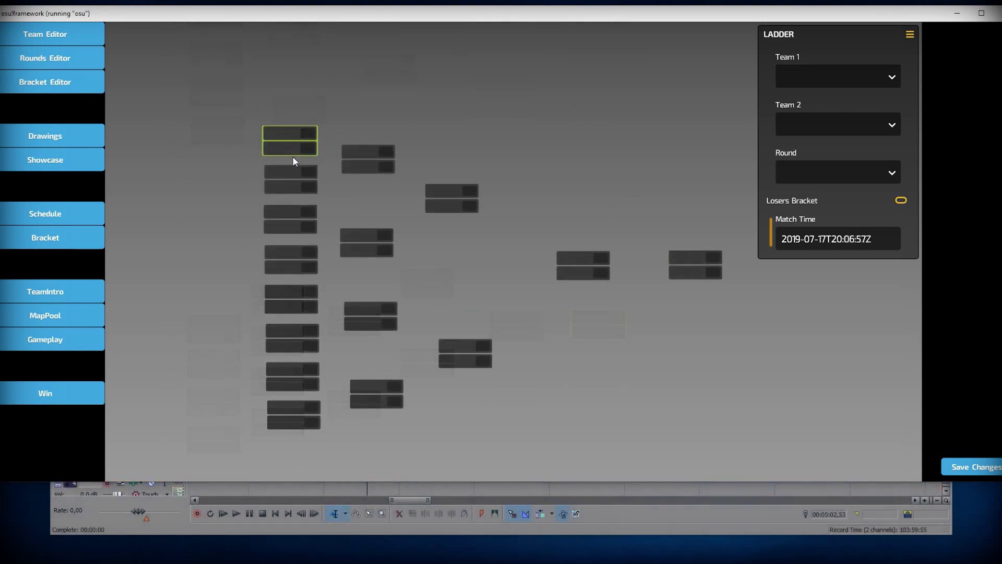
Join the first-column matches of the upper bracket with their matches in the second column
right_click(312, 181)
left_click(333, 200)
left_click(361, 161)
right_click(288, 217)
left_click(311, 243)
left_click(360, 243)
right_click(292, 266)
left_click(311, 294)
left_click(360, 245)
right_click(286, 416)
left_click(308, 442)
left_click(372, 395)
Join the second-column matches of the upper bracket with the two third-column matches
right_click(358, 156)
left_click(383, 181)
left_click(441, 199)
right_click(374, 244)
right_click(366, 313)
left_click(387, 341)
left_click(459, 354)
right_click(371, 390)
left_click(394, 415)
left_click(457, 353)
Join the third-column matches with the upper bracket's fourth-column match and nudge the misaligned matches into line
right_click(452, 201)
left_click(482, 227)
left_click(579, 265)
left_click_drag(463, 343, 450, 344)
mouse_move(454, 194)
left_mouse_down()
mouse_move(456, 184)
mouse_move(455, 196)
left_mouse_up()
left_click_drag(377, 163, 375, 167)
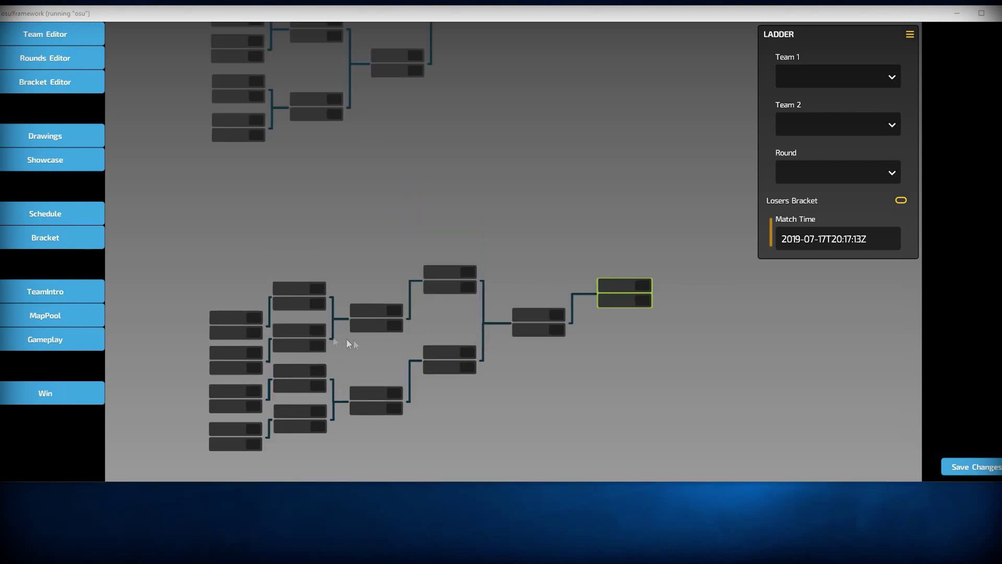
Mark the matches of the lower bracket as Losers Bracket matches
left_click(238, 325)
left_click(299, 296)
left_click(898, 200)
left_click(299, 338)
left_click(898, 201)
left_click(382, 395)
left_click(899, 201)
left_click(450, 360)
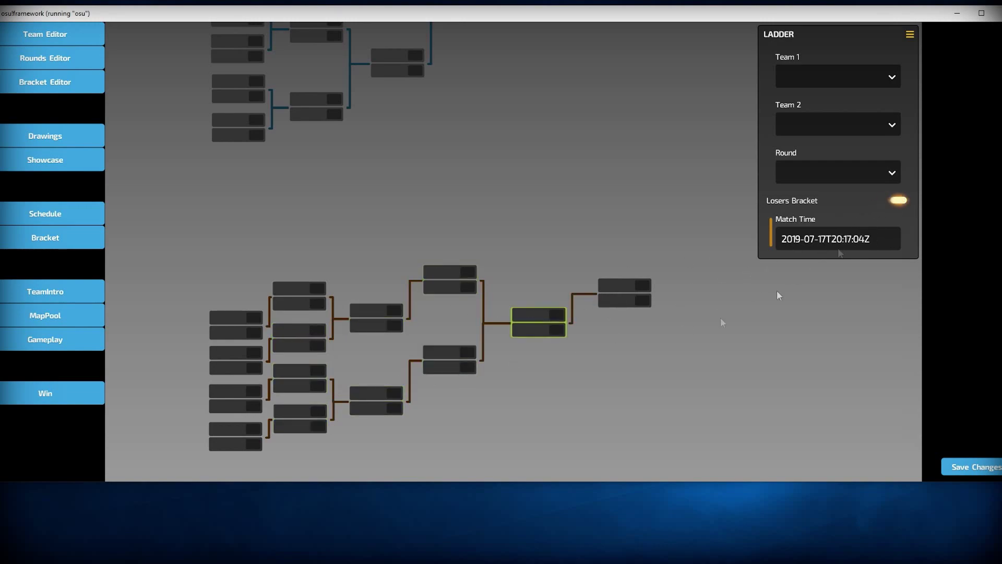
Link the losers of the upper-bracket matches to their matches in the lower bracket using Join with (loser)
right_click(403, 191)
left_click(431, 230)
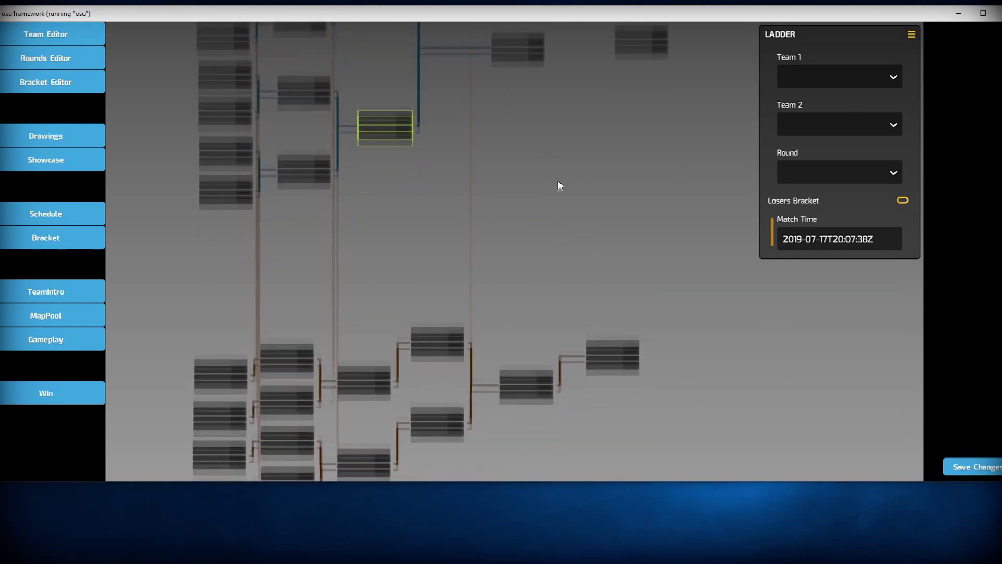
right_click(429, 108)
left_click(466, 150)
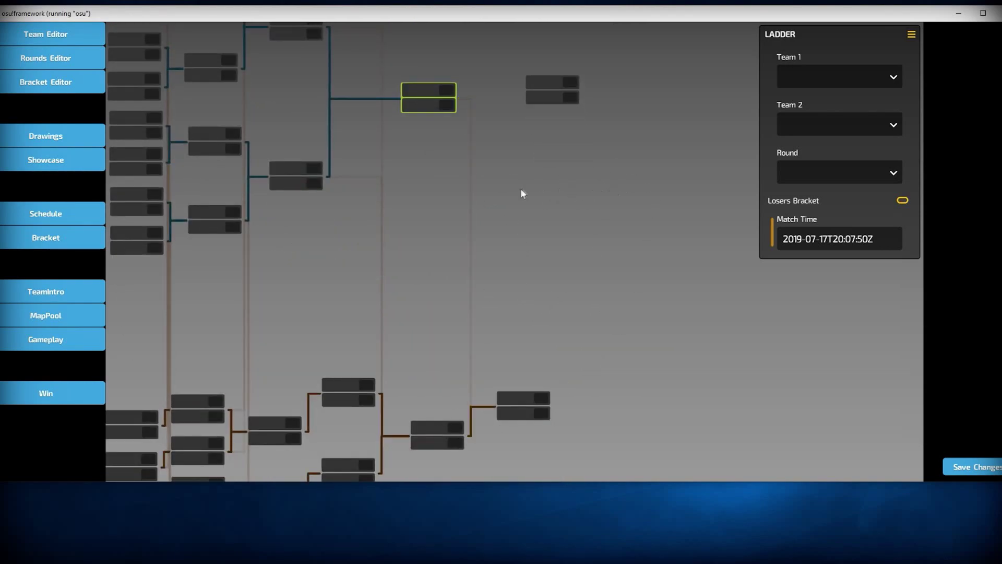
Join the last lower-bracket match and the upper bracket's final match with the separate grand finals match
right_click(525, 393)
left_click(550, 417)
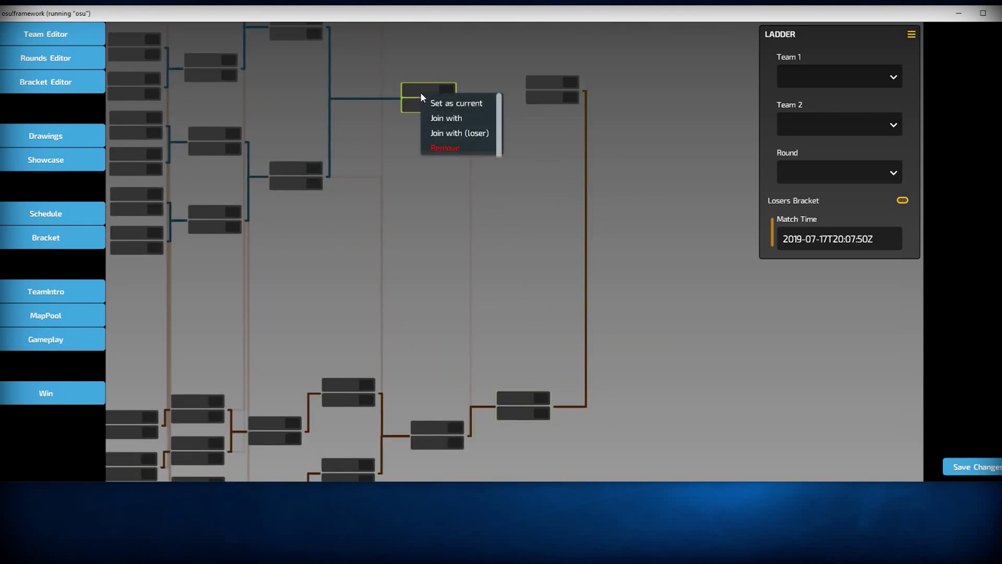
left_click(449, 116)
left_click(549, 96)
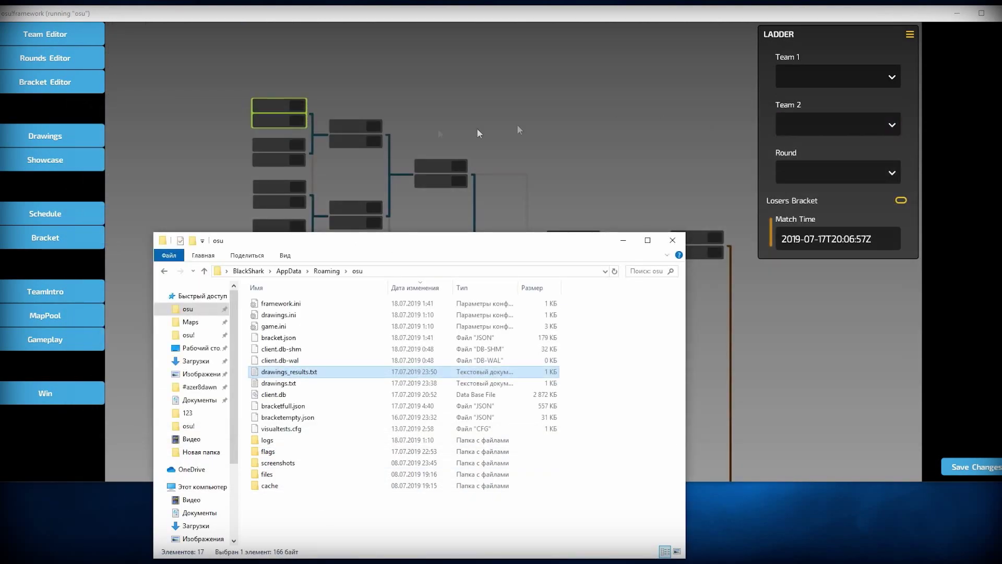
Set the first match to Benin versus Bulgaria in the Round of 16
left_click(835, 77)
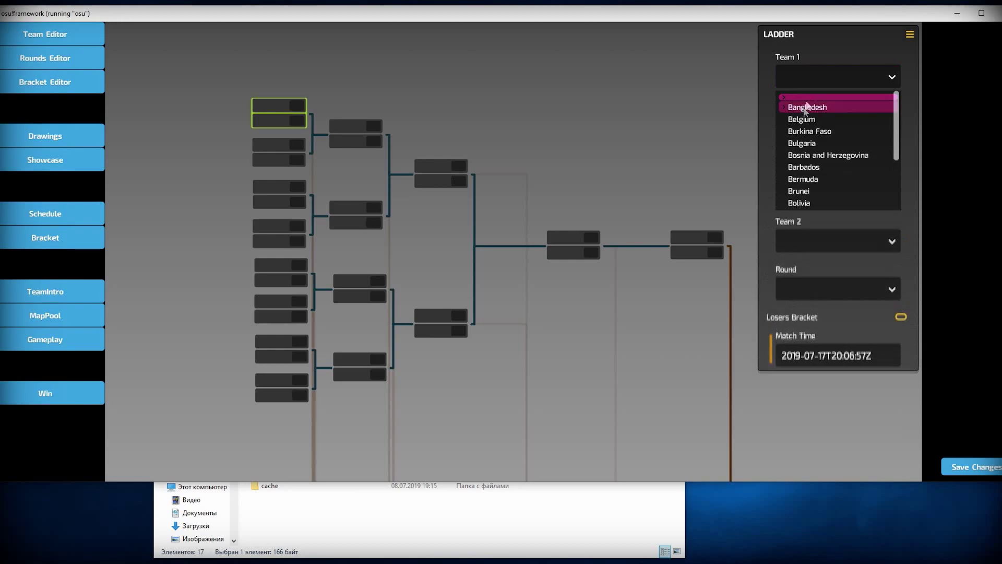
scroll(819, 172, "down", 2)
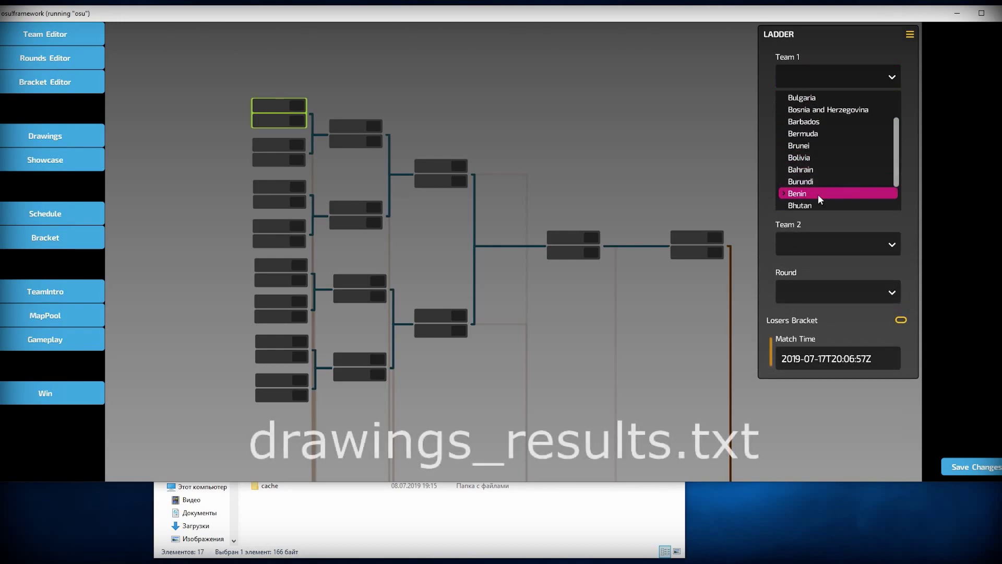
left_click(819, 194)
left_click(813, 122)
left_click(814, 146)
left_click(830, 172)
left_click(829, 203)
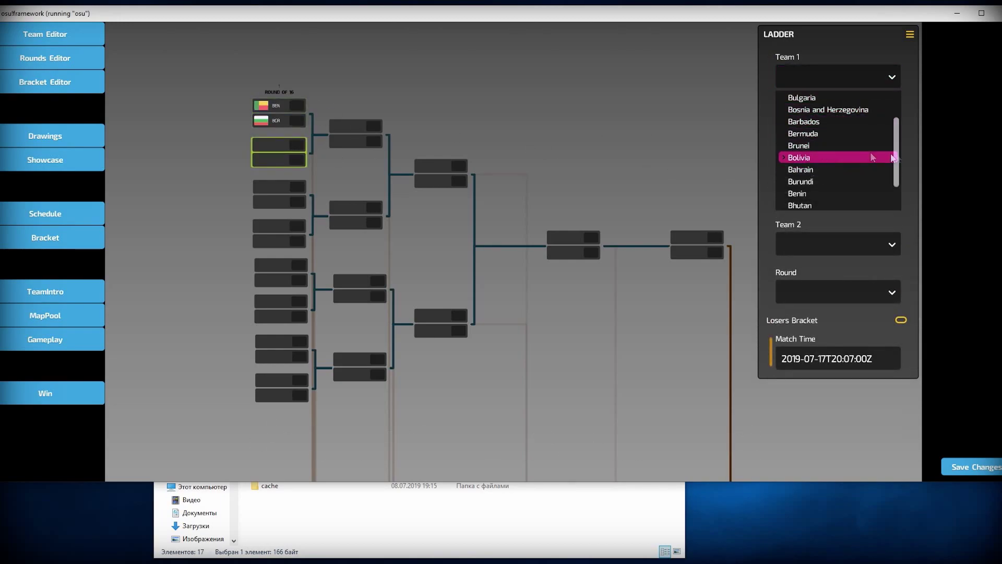
Assign teams to the remaining first-column matches, from Bolivia versus Samoa to Burkina Faso versus Barbados
left_click(817, 162)
left_click(836, 124)
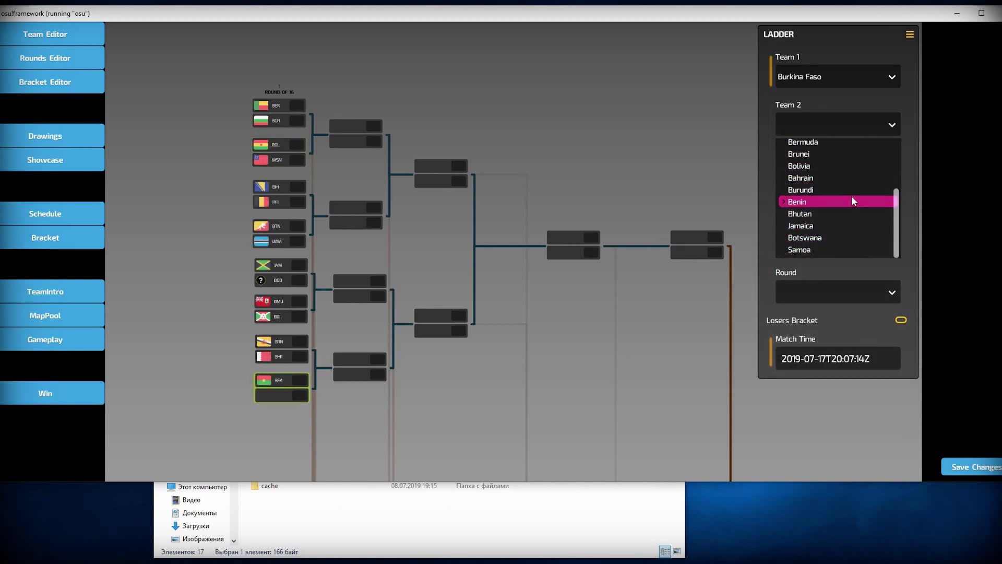
scroll(851, 197, "up", 2)
left_click(836, 178)
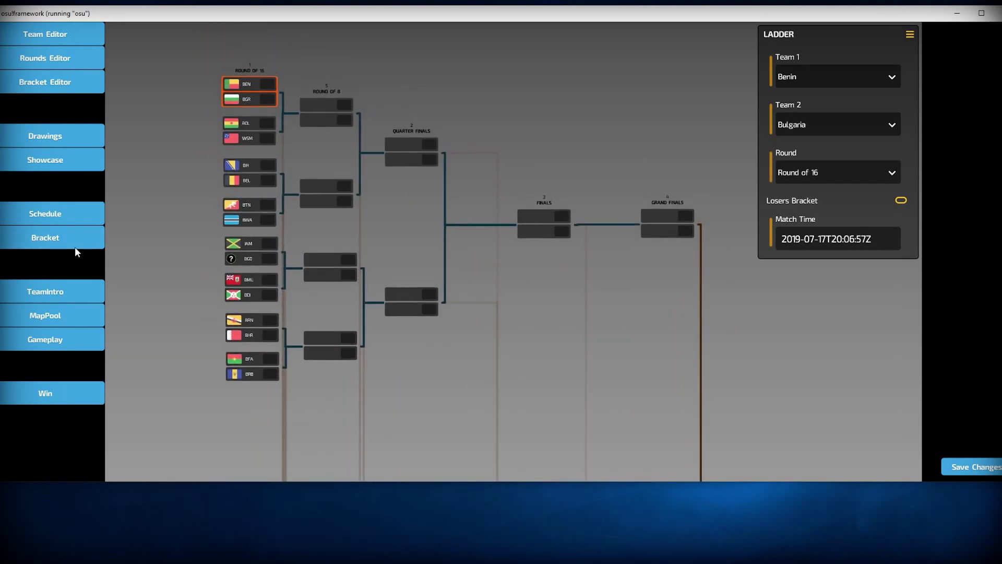
Display the Bracket screen and the MapPool screen to check the configured tournament
left_click(75, 247)
left_click(271, 151)
left_click(31, 318)
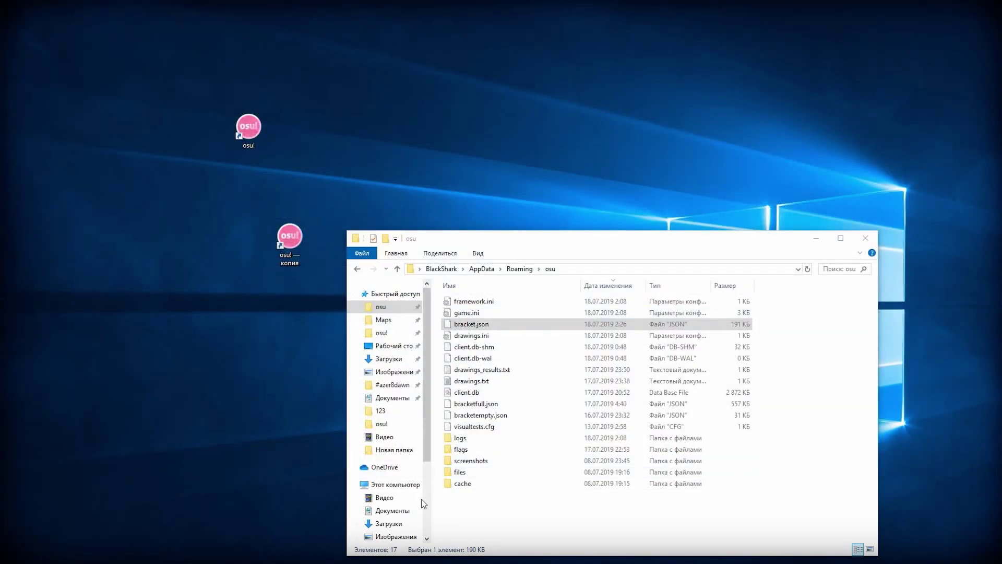
Create a folder named mods in the osu folder and paste the mod icon PNG files into it
right_click(462, 513)
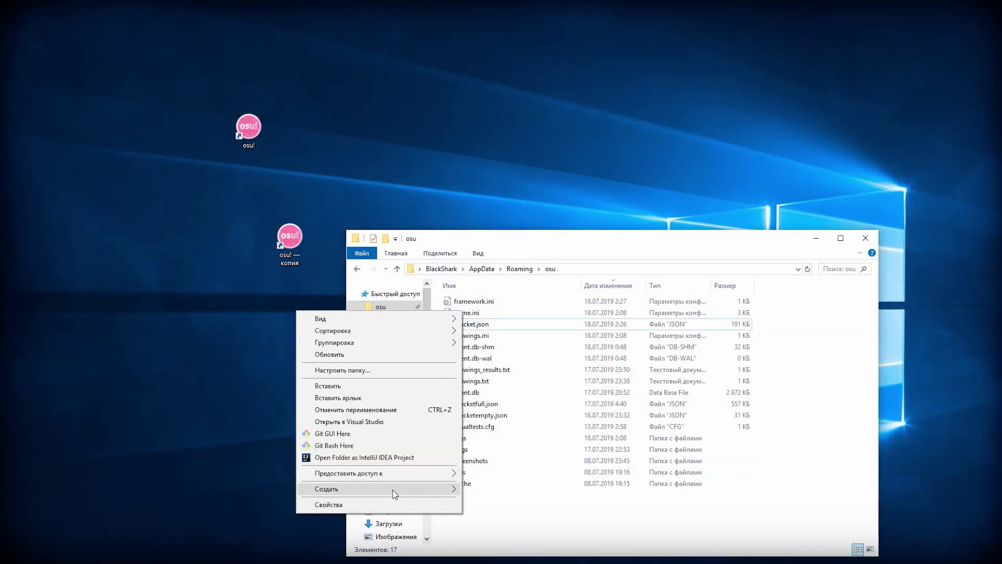
mouse_move(450, 494)
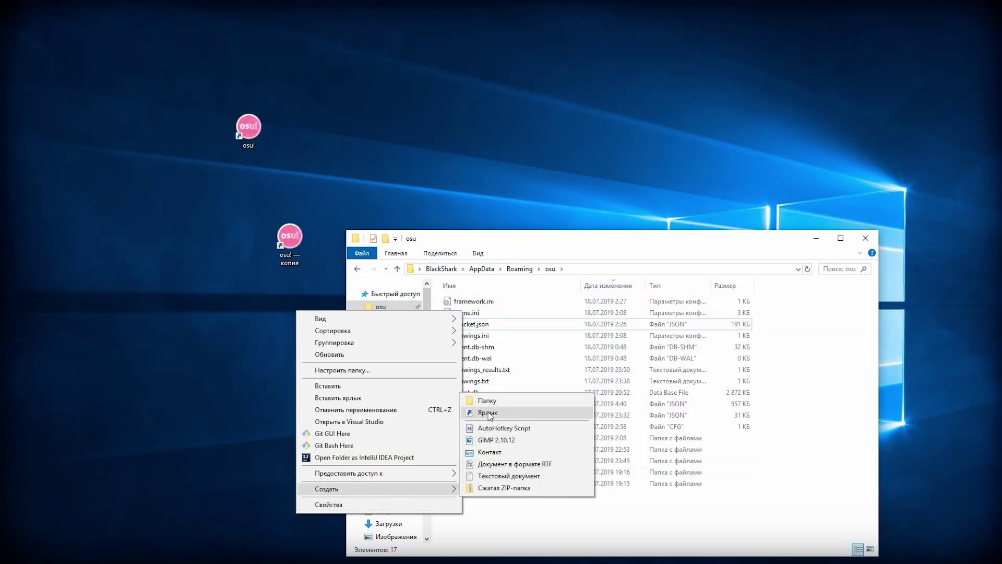
left_click(496, 398)
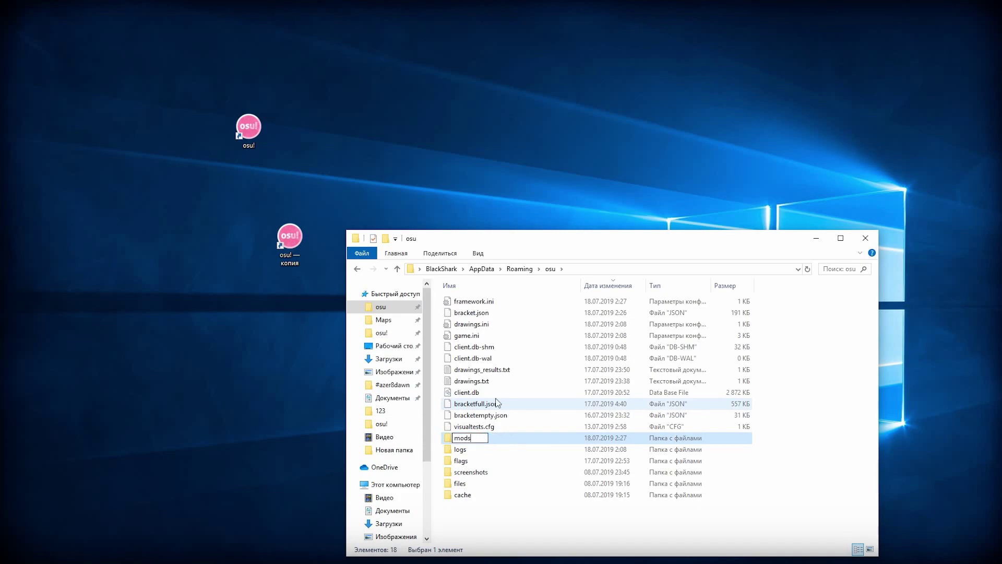
key("Return")
key("Return")
key("ctrl+v")
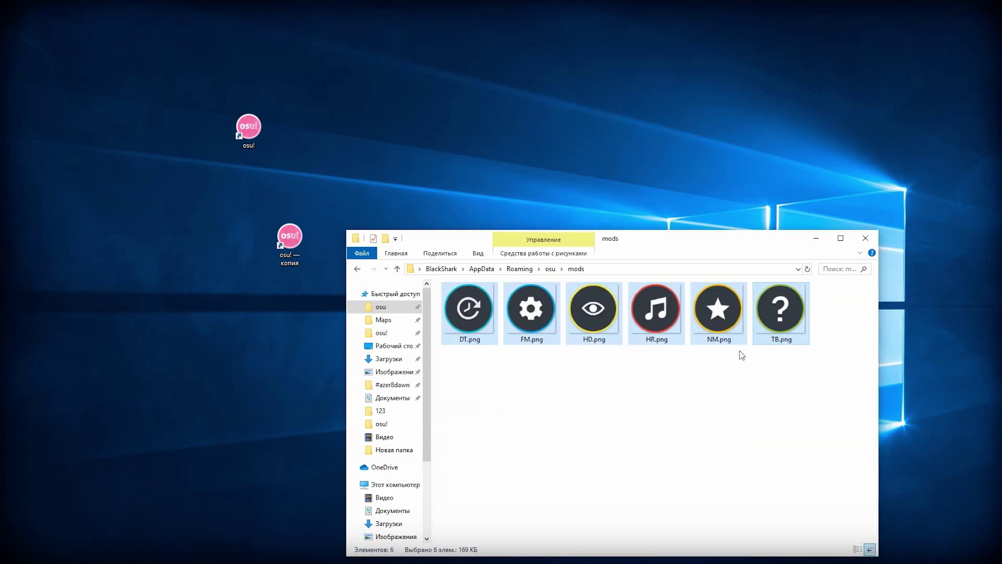
Launch the tournament client from the copied osu! desktop shortcut and display the MapPool screen
double_click(274, 241)
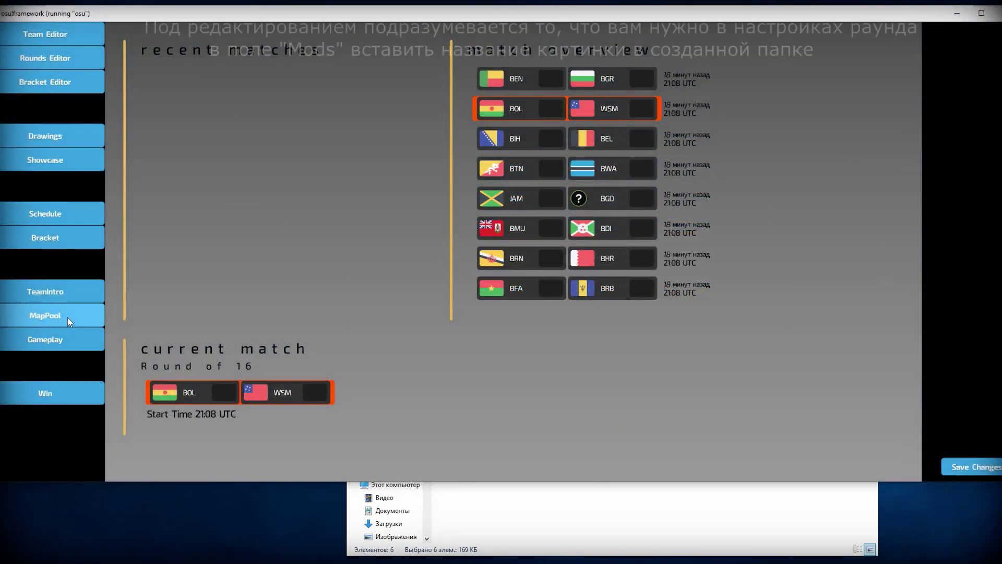
left_click(68, 318)
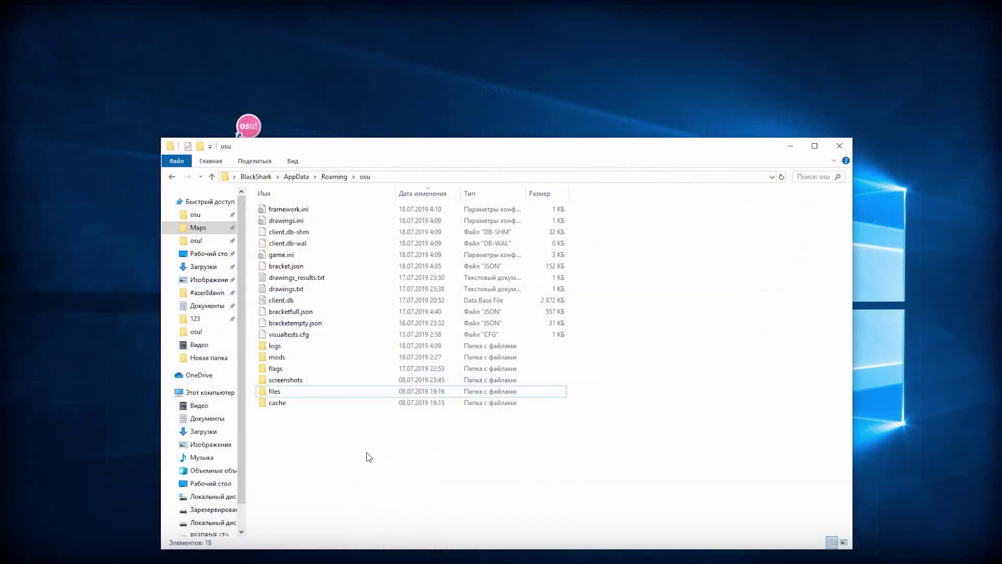
Paste the background video files into the osu folder and check the client's Drawings and Showcase screens
key("ctrl+v")
left_click_drag(621, 395, 458, 356)
left_click(606, 369)
left_click_drag(307, 152, 363, 291)
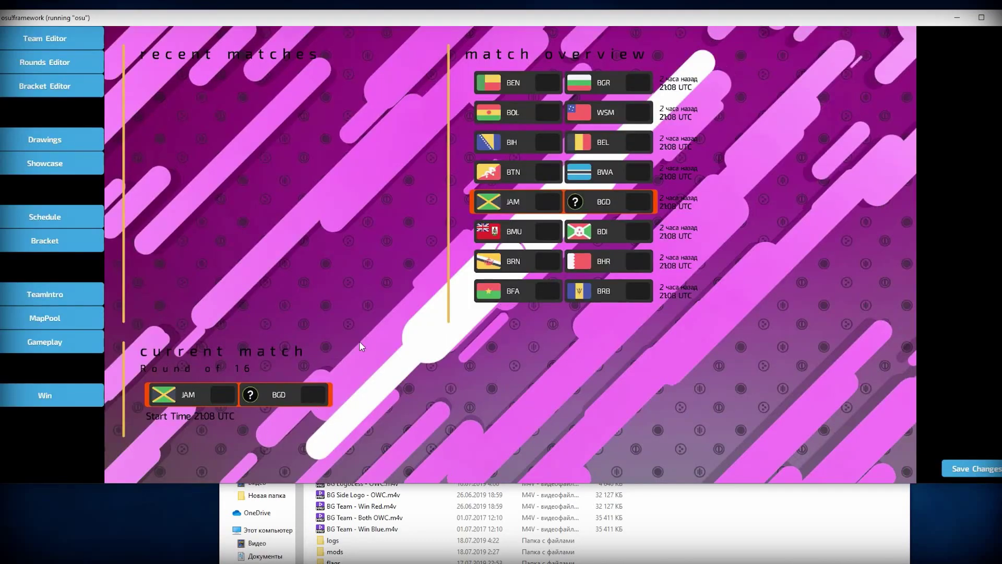
left_click(25, 138)
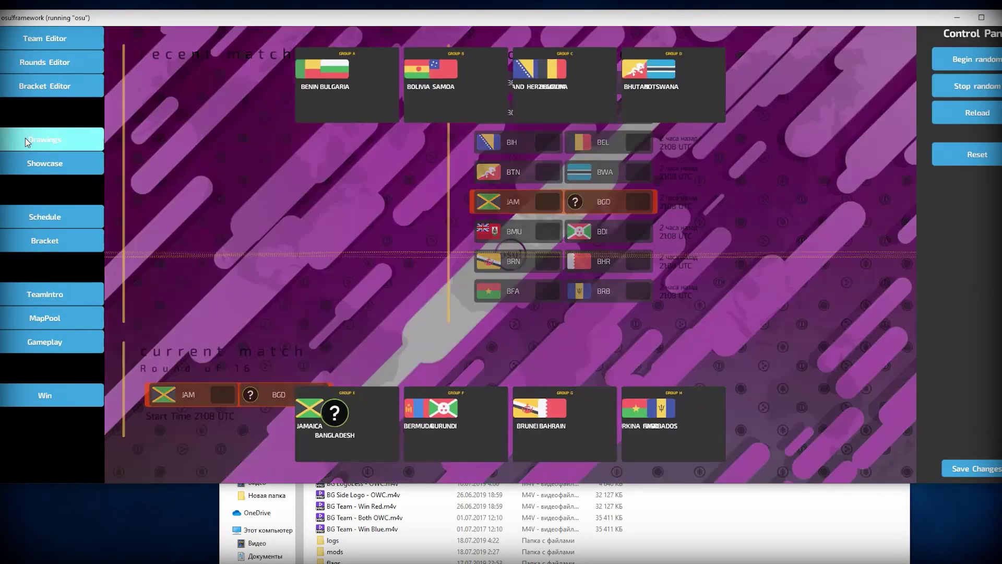
left_click(42, 163)
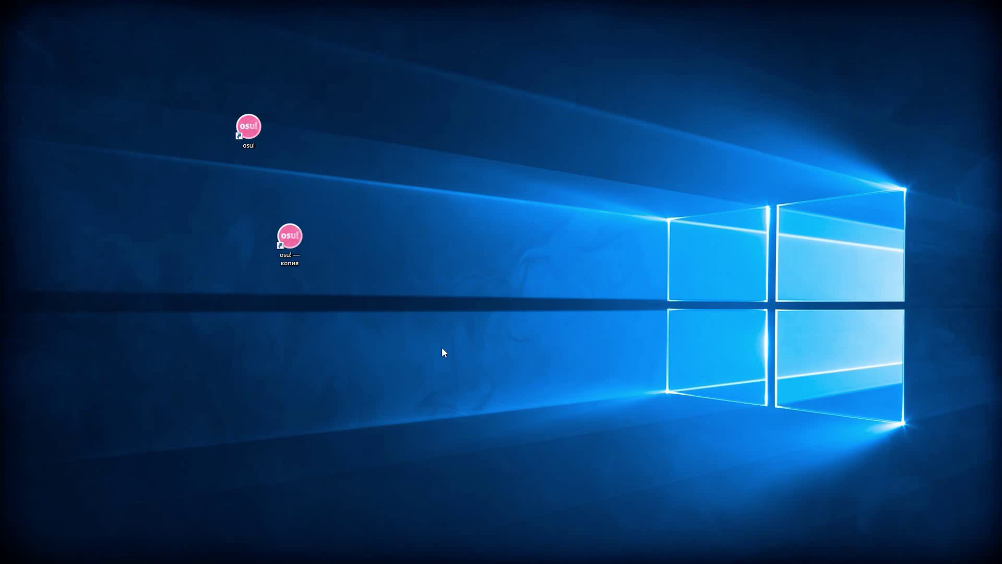
Open the Windows display settings, identify the monitors and examine the options for multiple displays
right_click(450, 219)
left_click(361, 383)
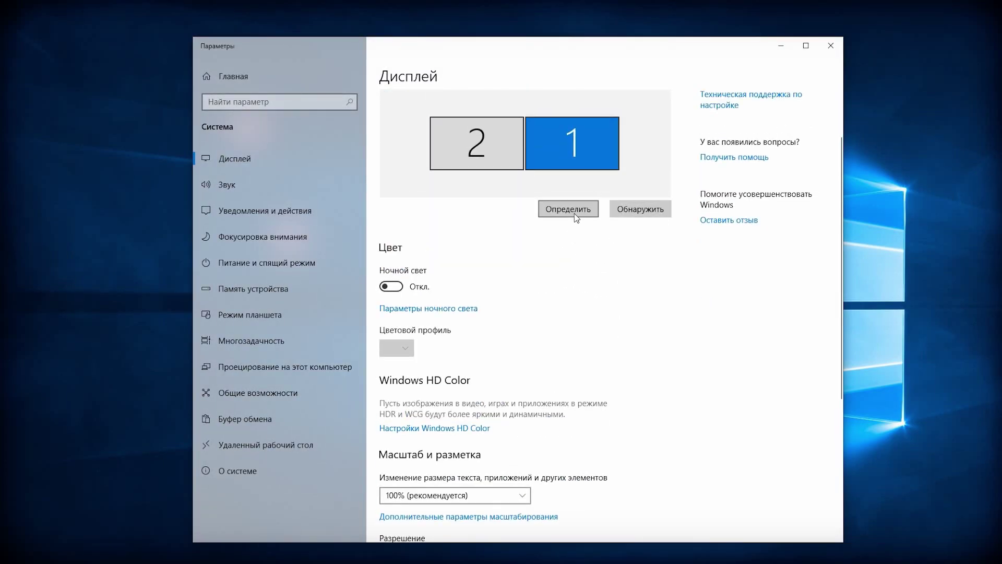
left_click(574, 214)
scroll(523, 347, "down", 5)
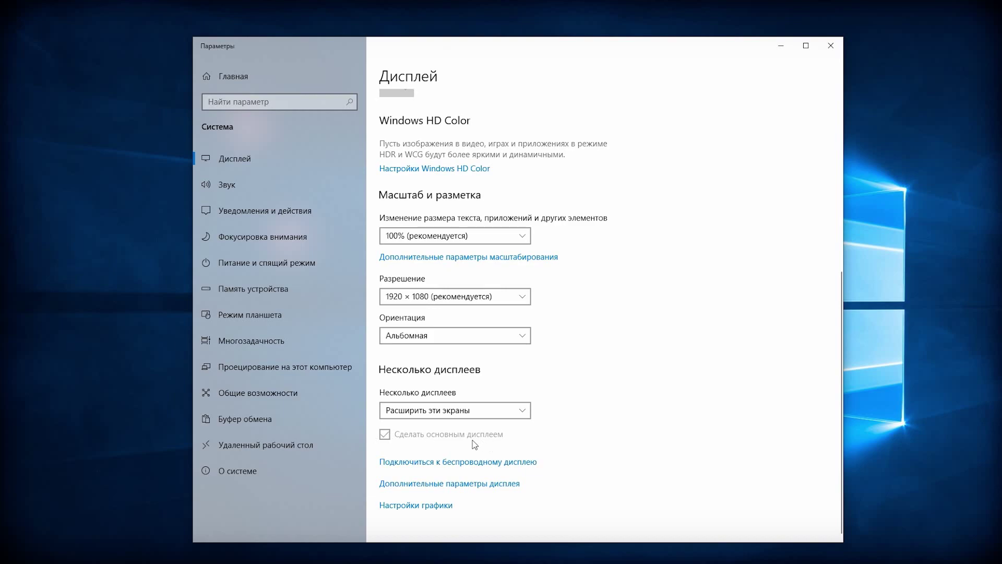
left_click(831, 46)
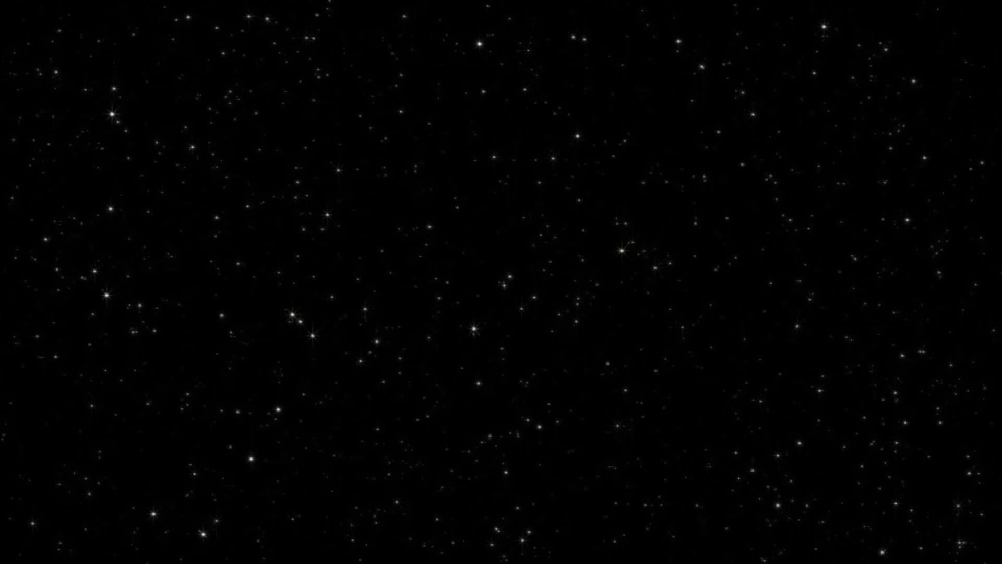
Create a multiplayer room named Test Tourney by sending BanchoBot the !mp make command in chat4osu
type("!mp ,a")
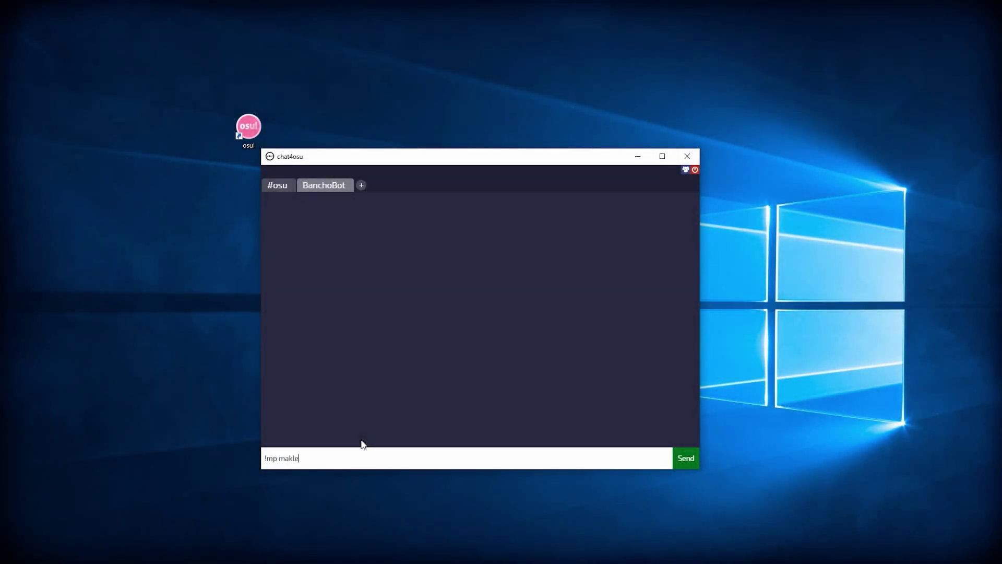
type("ke Test Tourney")
key("Return")
Configure the room with !mp set 2 3 4 and set the match password
type("!mp set!mp password 123")
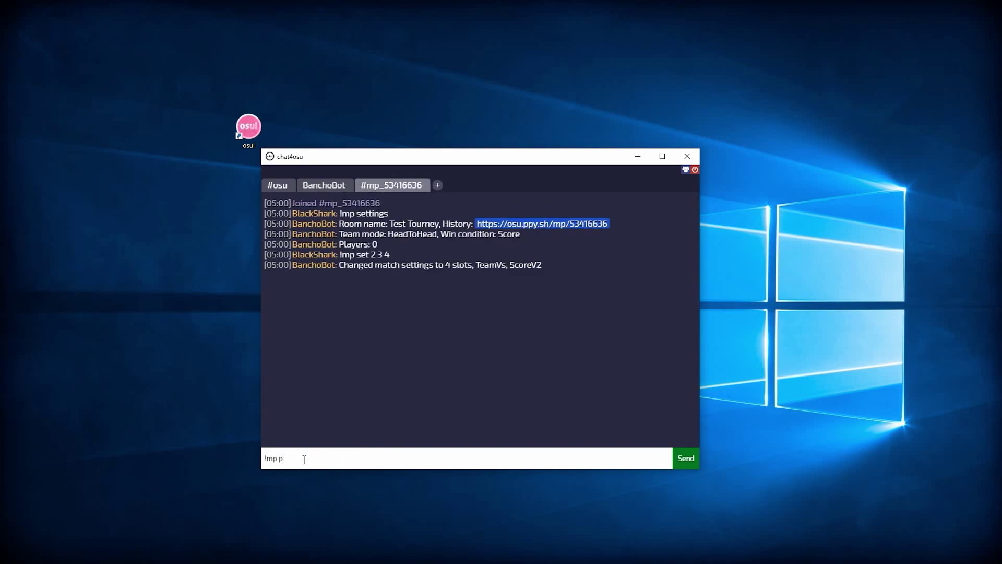
key("Return")
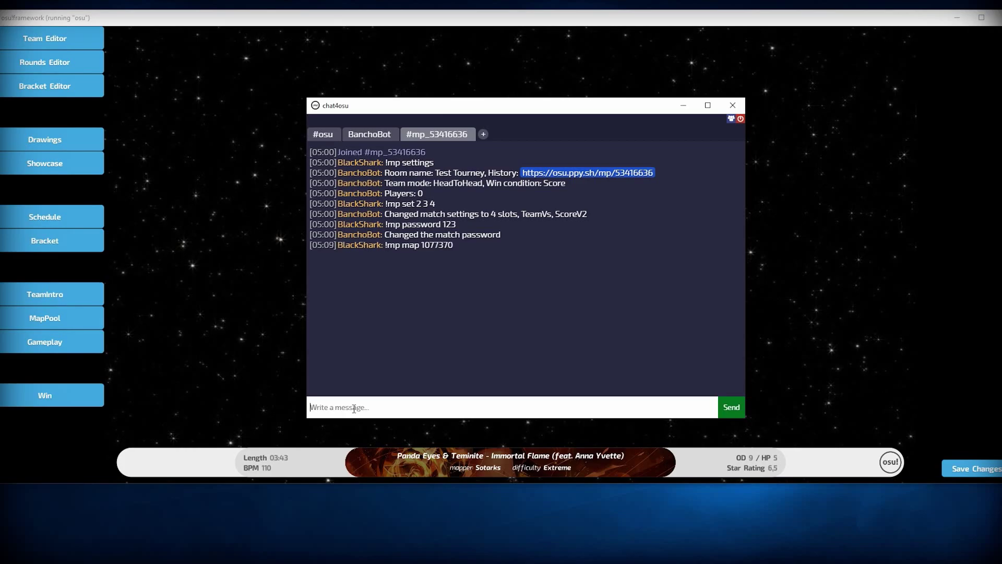
Change the room's beatmap with the !mp map command and the copied beatmap ID
type("!m")
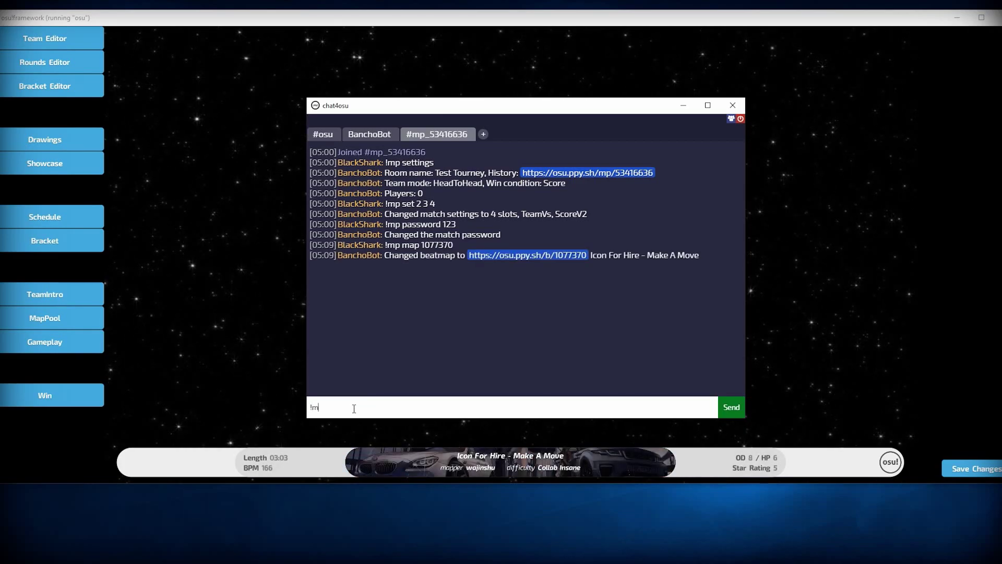
type("p map")
key("ctrl+v")
key("Return")
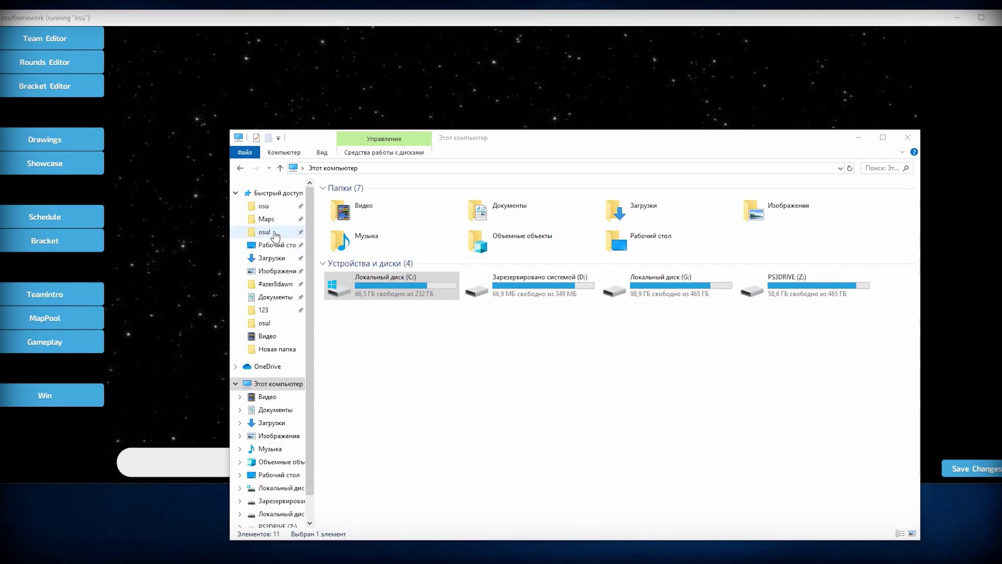
Go to %localappdata% in the file explorer and locate the osu! folder there
left_click(275, 233)
scroll(452, 367, "down", 5)
scroll(454, 360, "up", 1)
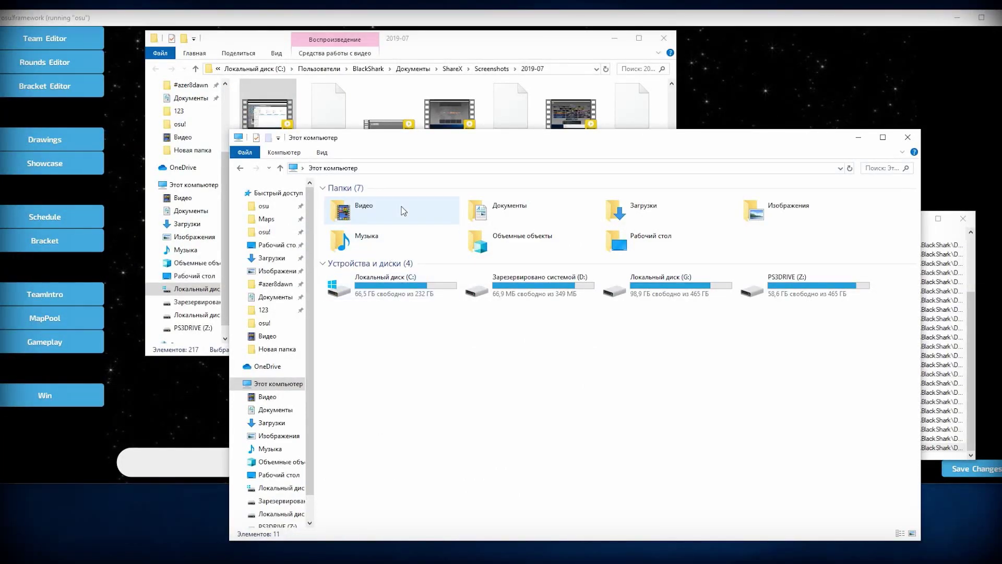
left_click(429, 173)
type("%localappdata%")
key("Return")
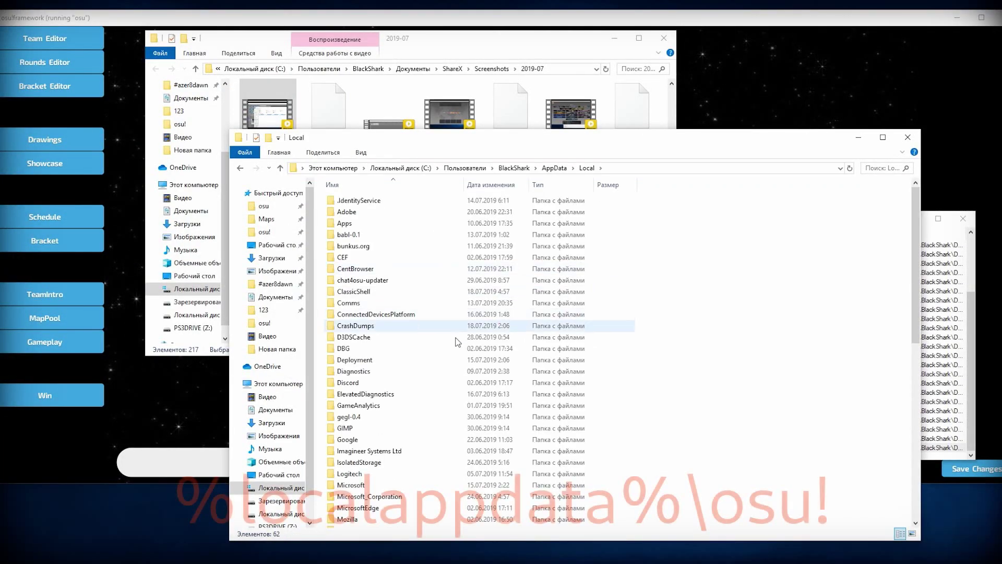
scroll(458, 403, "down", 6)
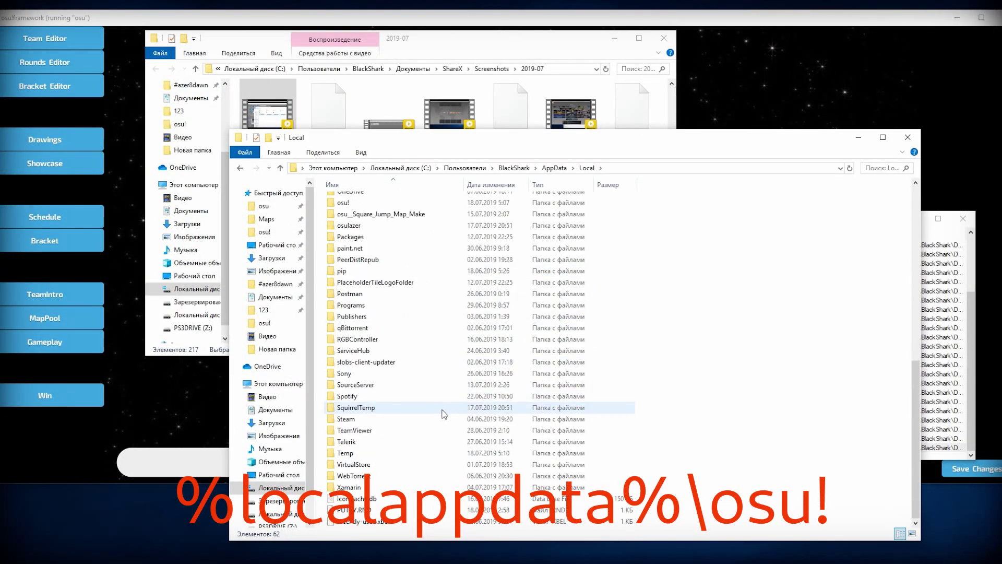
scroll(444, 413, "up", 2)
left_click(343, 369)
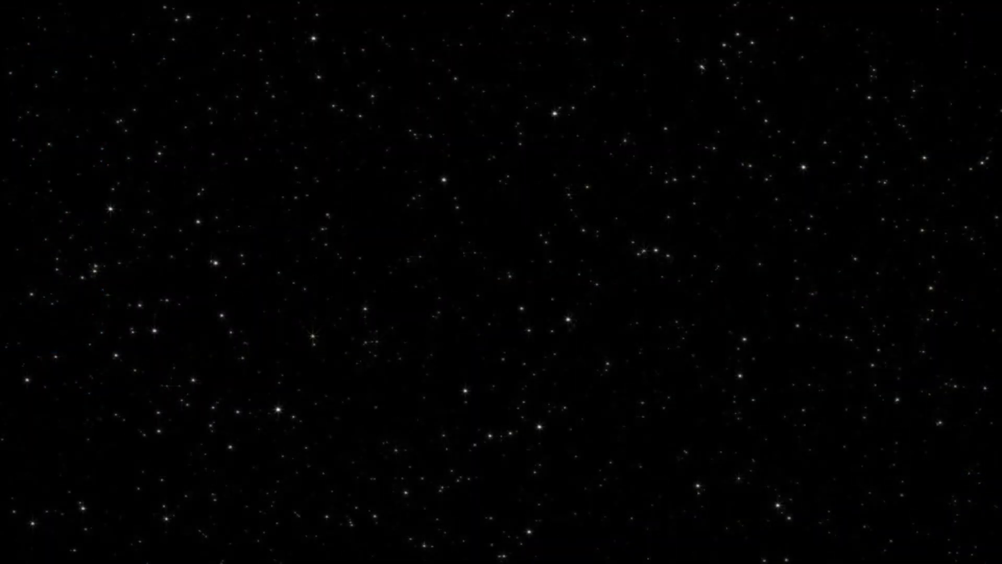
Start the current Jamaica versus Bangladesh match from the Schedule screen and display the Gameplay screen
left_click(52, 231)
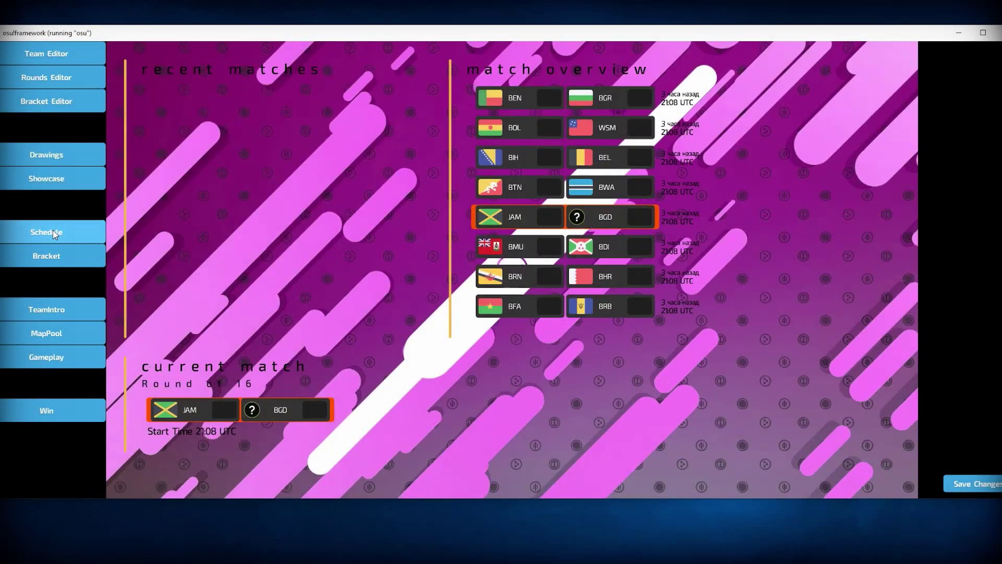
left_click(314, 410)
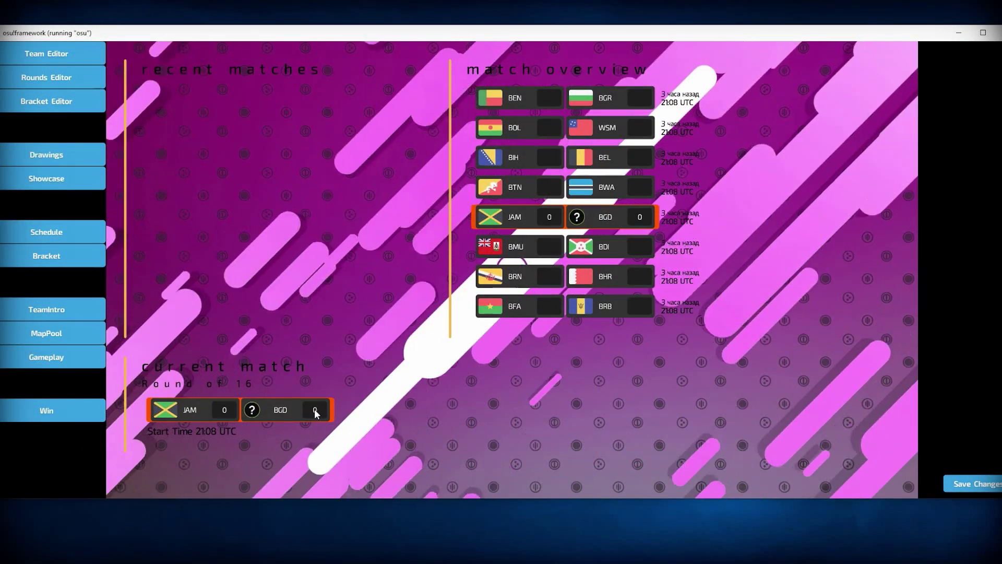
left_click(53, 357)
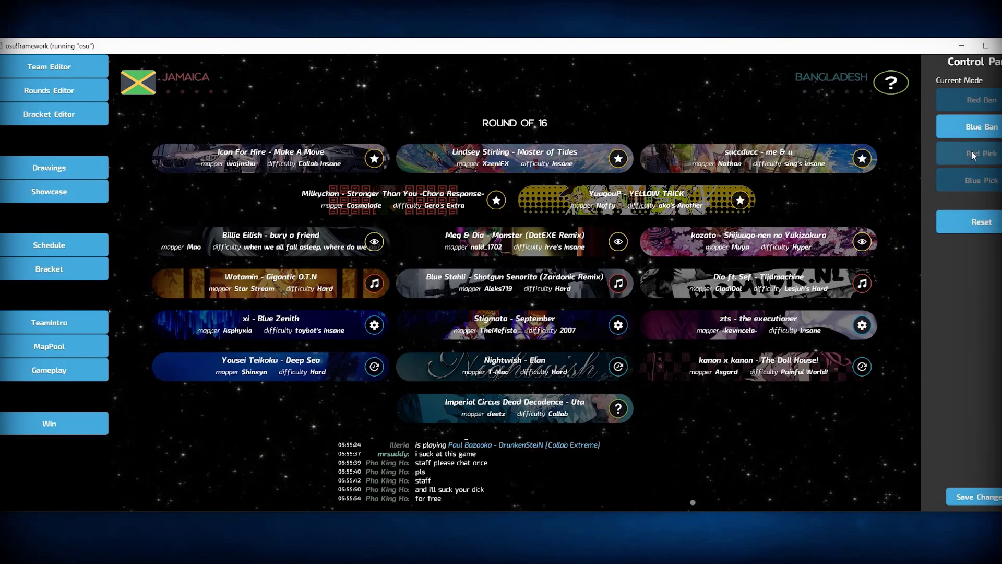
In the map pool, ban Icon For Hire - Make A Move for blue and YuugouP - YELLOW TRICK for red
left_click(253, 155)
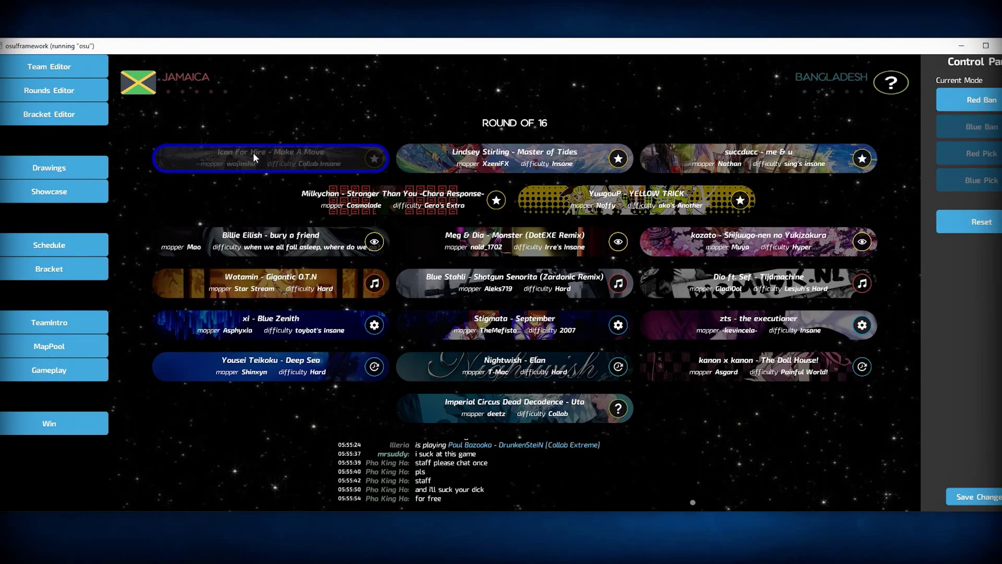
left_click(612, 205)
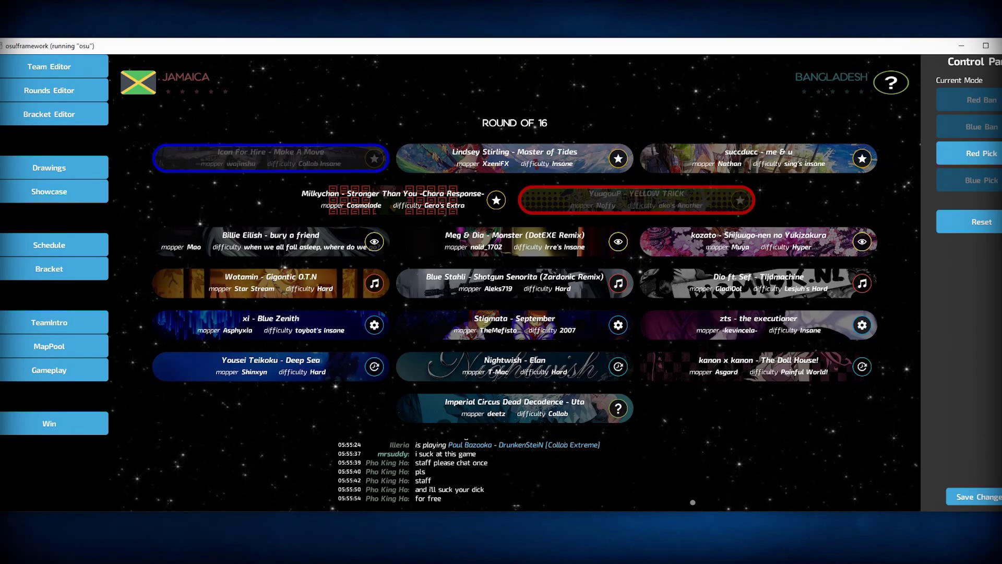
Switch to chat4osu, send !mp map 129876 to the match room and display the client's Gameplay screen
key("alt+Tab")
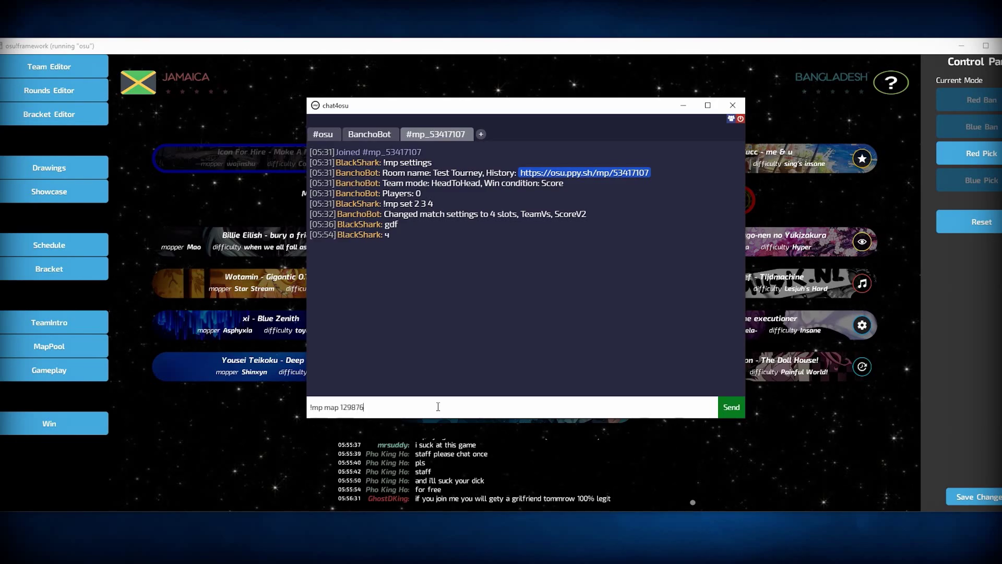
type("!mp map 129876")
key("Return")
left_click(44, 339)
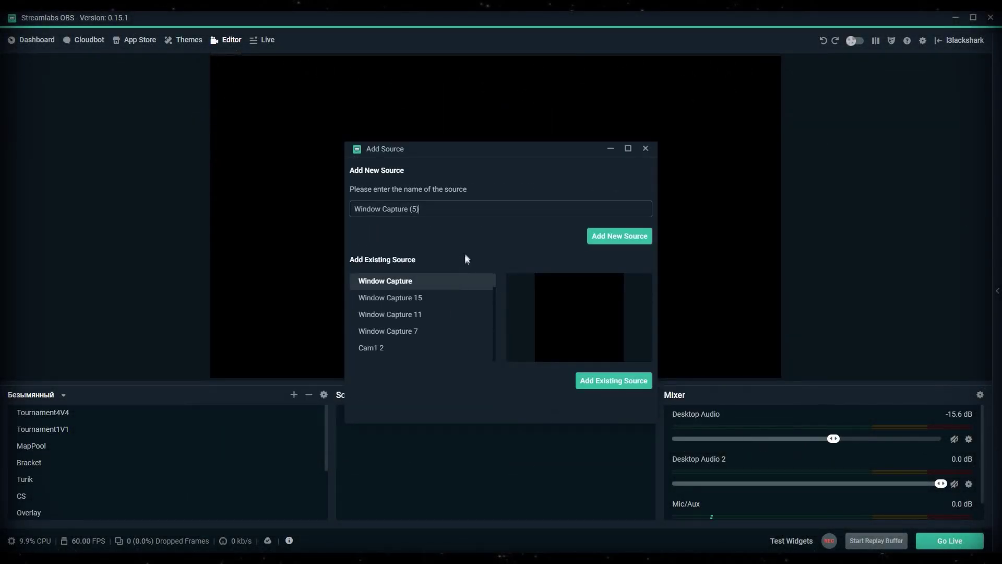
In Streamlabs OBS, add a window capture of osu!framework (running "osu") and enlarge it to cover the canvas
scroll(457, 297, "down", 2)
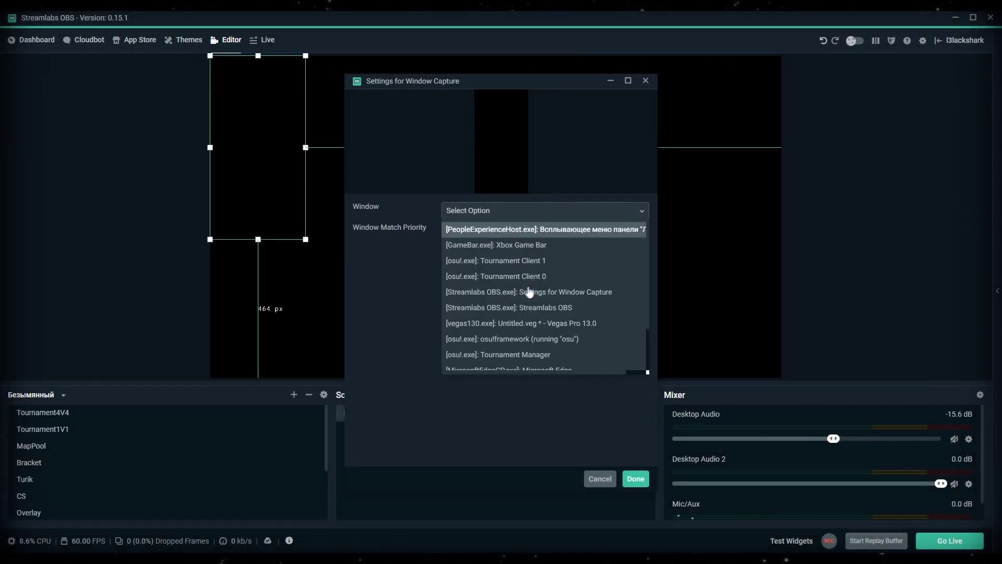
scroll(544, 288, "down", 2)
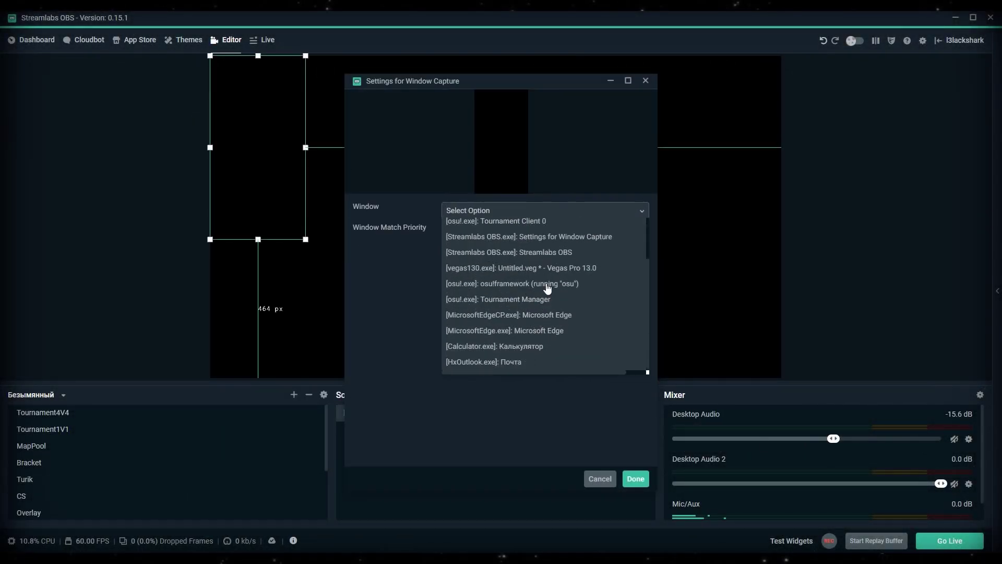
left_click(544, 288)
left_click(636, 479)
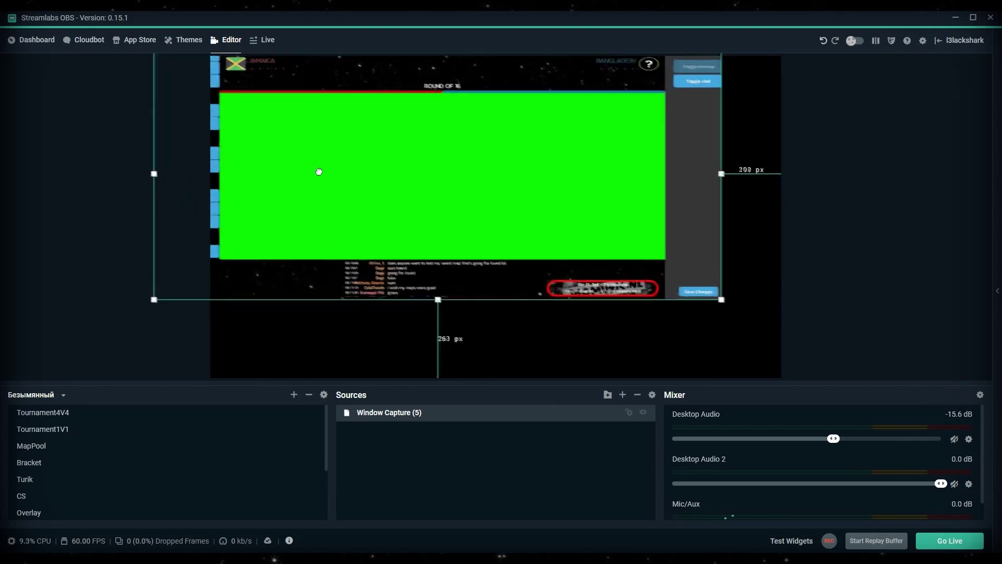
left_click_drag(712, 307, 853, 377)
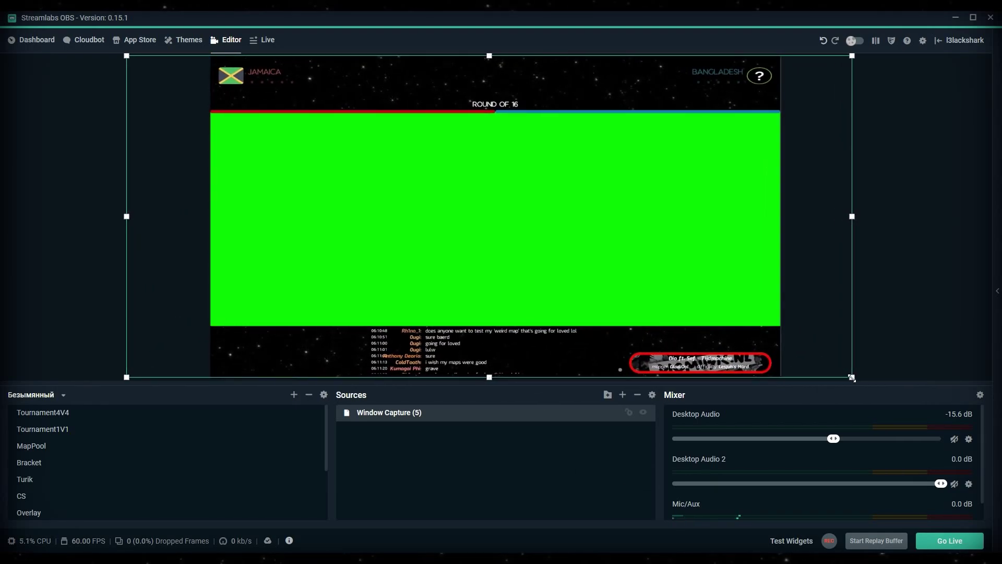
Add another new Window Capture source to the scene
left_click(436, 464)
left_click(622, 395)
left_click(389, 336)
left_click(782, 439)
left_click(617, 236)
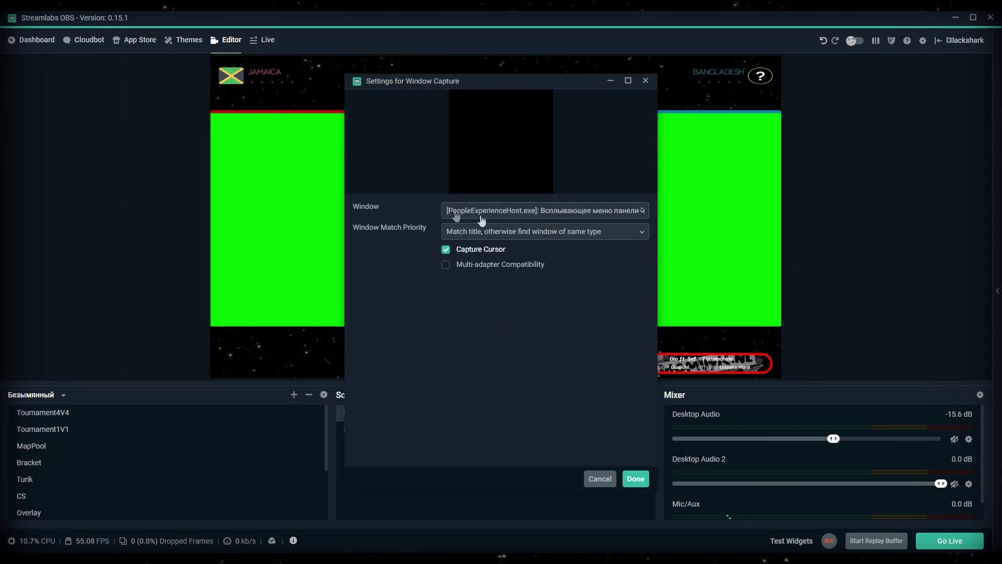
Set the new source to capture Tournament Client 0 with the match priority "Window title must match"
left_click(506, 211)
left_click(533, 277)
left_click(531, 231)
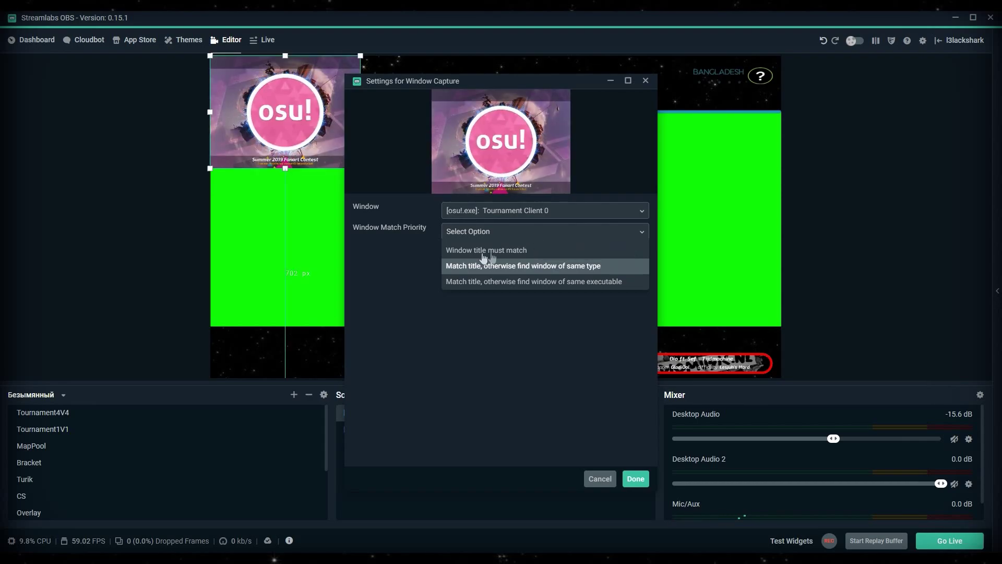
left_click(499, 249)
left_click(636, 479)
Add another Window Capture source for Tournament Client 1 with the match priority "Window title must match"
left_click(623, 395)
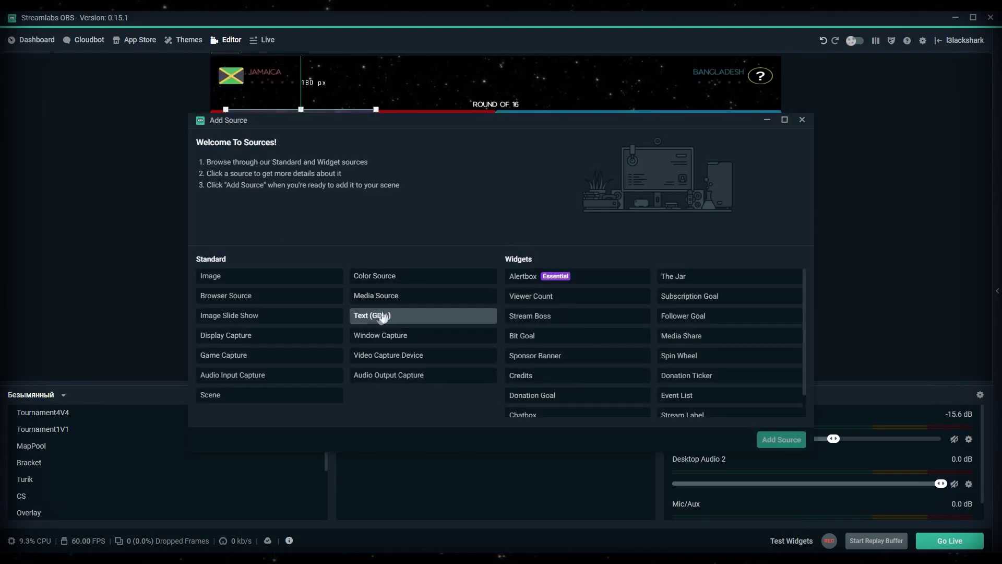
double_click(389, 335)
left_click(522, 205)
left_click(522, 287)
left_click(530, 228)
left_click(499, 249)
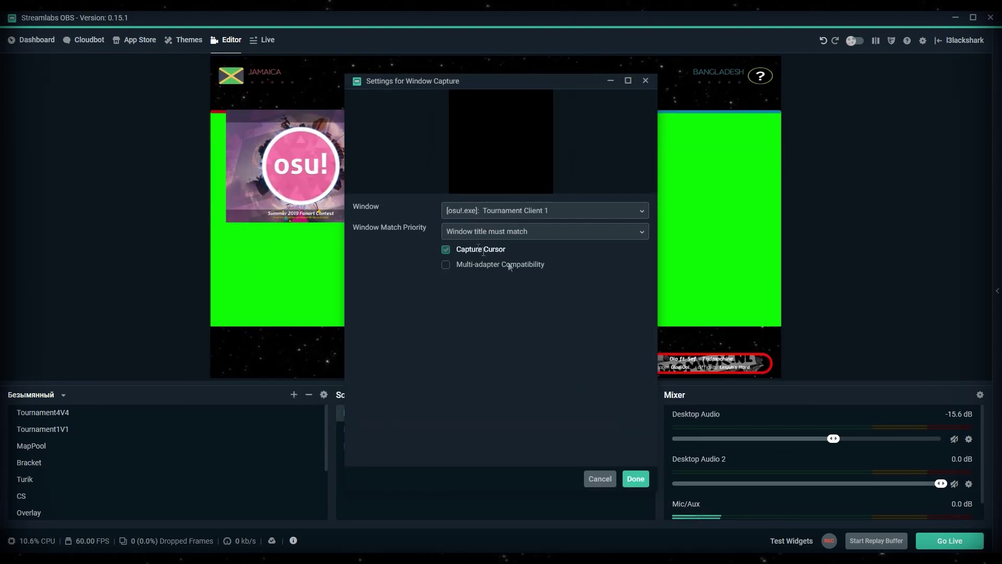
left_click(634, 477)
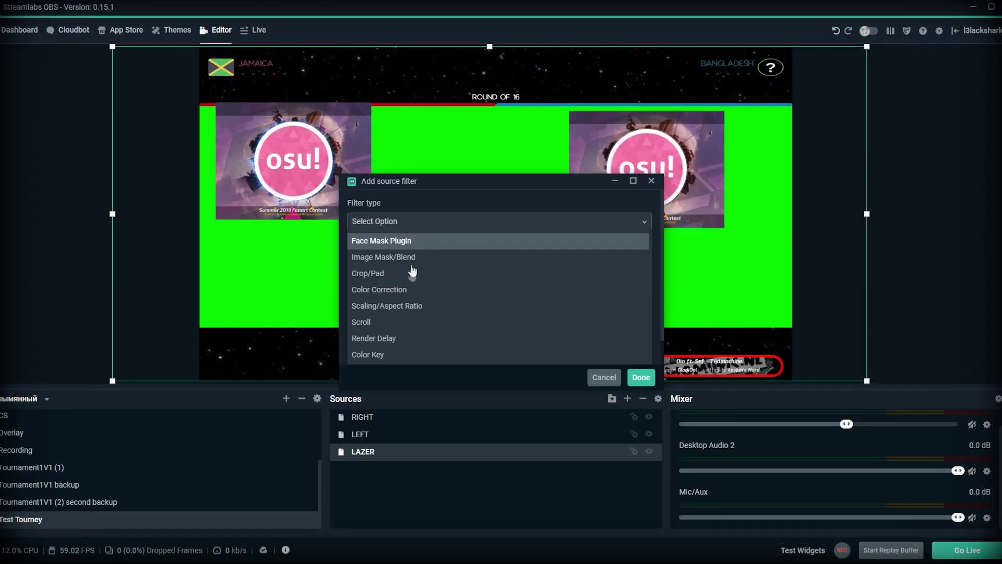
Add a Color Key filter to the LAZER source and adjust its keying settings
left_click(450, 292)
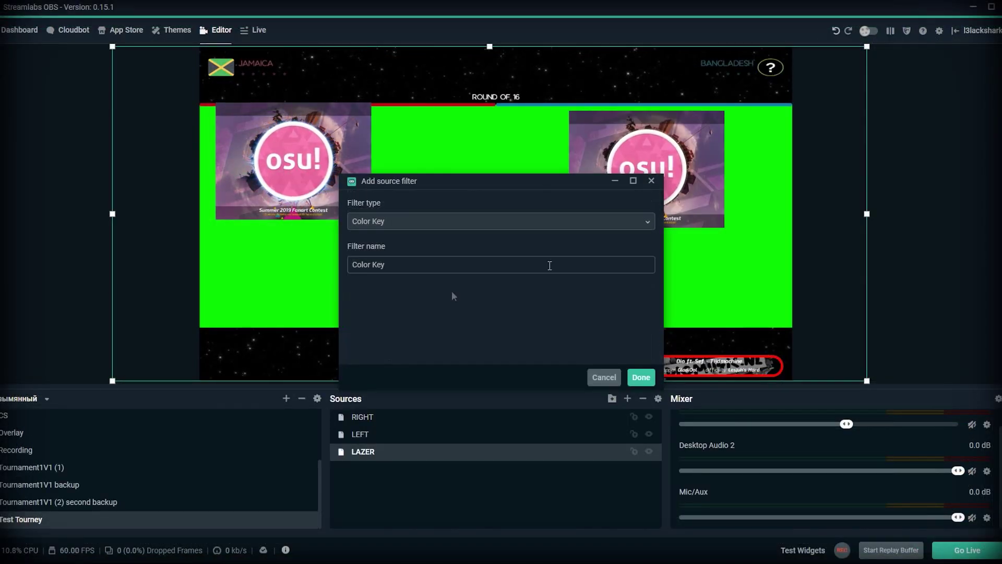
left_click(632, 375)
left_click_drag(702, 255, 663, 308)
type("505221")
left_click(696, 486)
Enlarge the LEFT and RIGHT captures so each fills its own half of the green gameplay area
left_click(360, 434)
left_click_drag(342, 219, 495, 296)
left_click(613, 213)
left_click_drag(569, 228, 498, 326)
left_click_drag(499, 238, 557, 233)
left_click_drag(783, 321, 789, 327)
left_click(792, 329)
left_click_drag(551, 211, 552, 211)
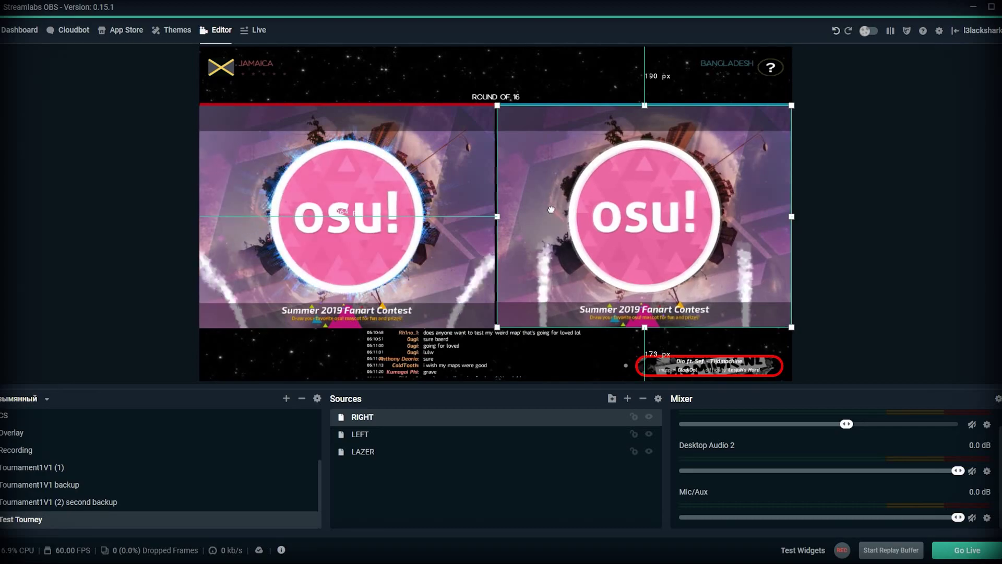
Close the gap between the two client captures and move the LAZER source above RIGHT and LEFT in the source order
left_click(496, 218)
left_click(490, 218)
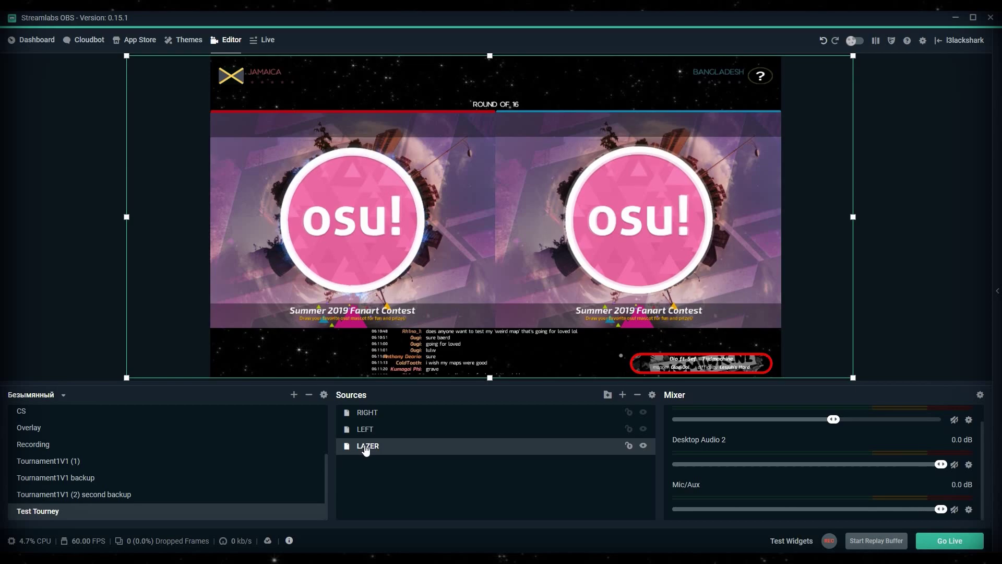
left_click_drag(368, 447, 372, 413)
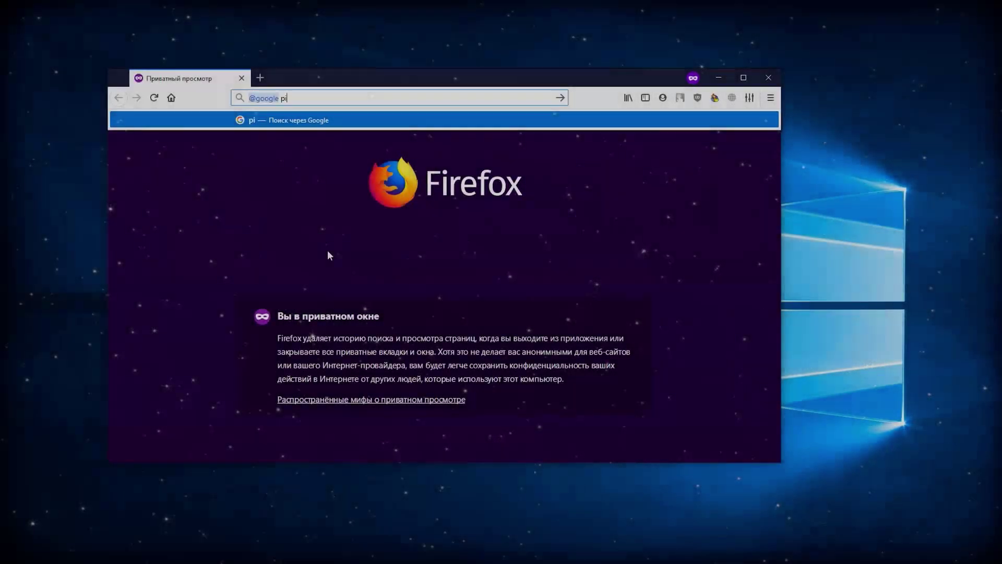
Search the web in Firefox for "pinme download" and use PinMe! to keep the Streamlabs OBS window on top
type("pinme download")
key("Return")
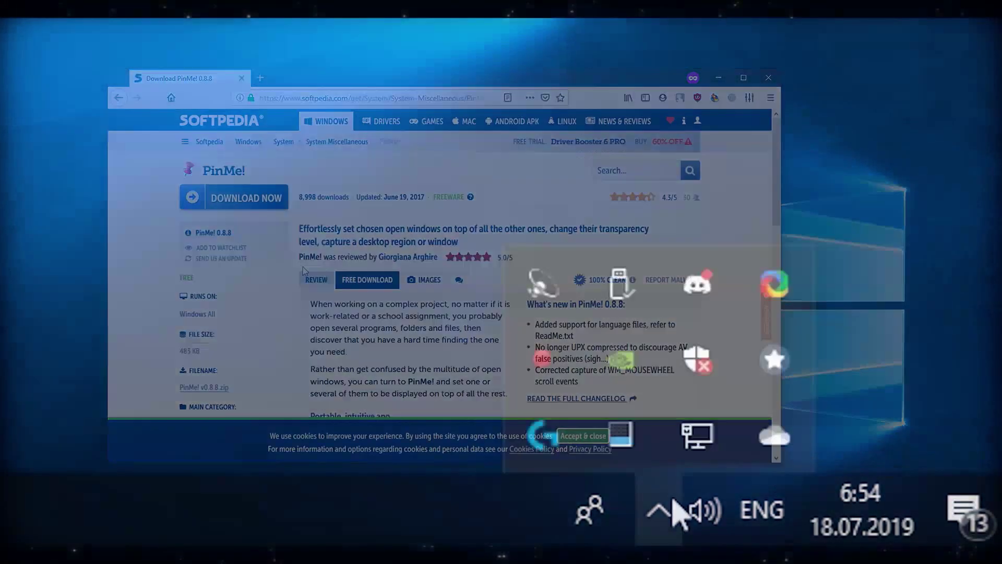
left_click(772, 359)
mouse_move(593, 151)
mouse_move(496, 152)
left_click(652, 156)
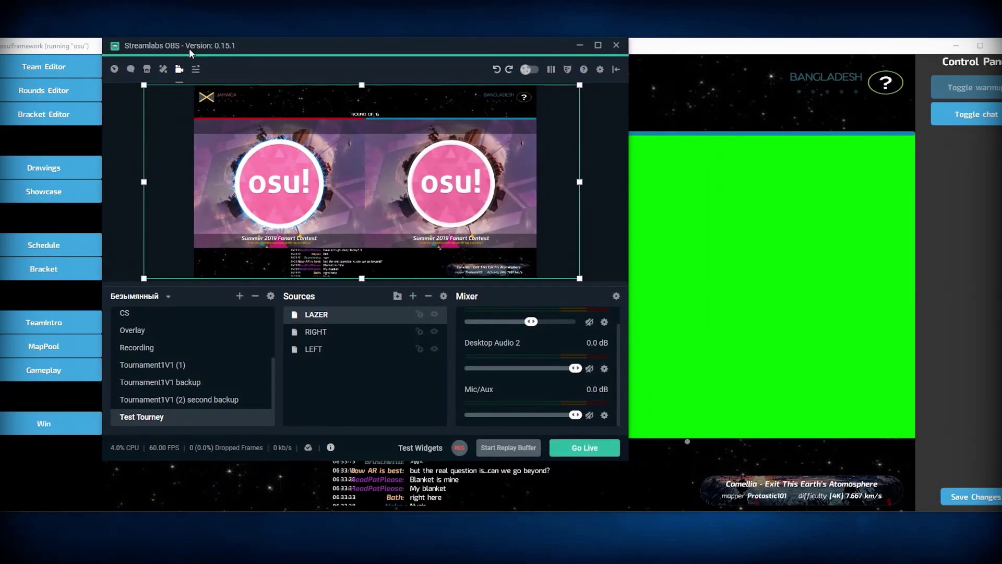
Enlarge Streamlabs OBS between the tournament client's side controls and show the TeamIntro, MapPool, Gameplay, Bracket, Drawings and Showcase screens
left_click_drag(631, 459, 927, 516)
left_click(43, 322)
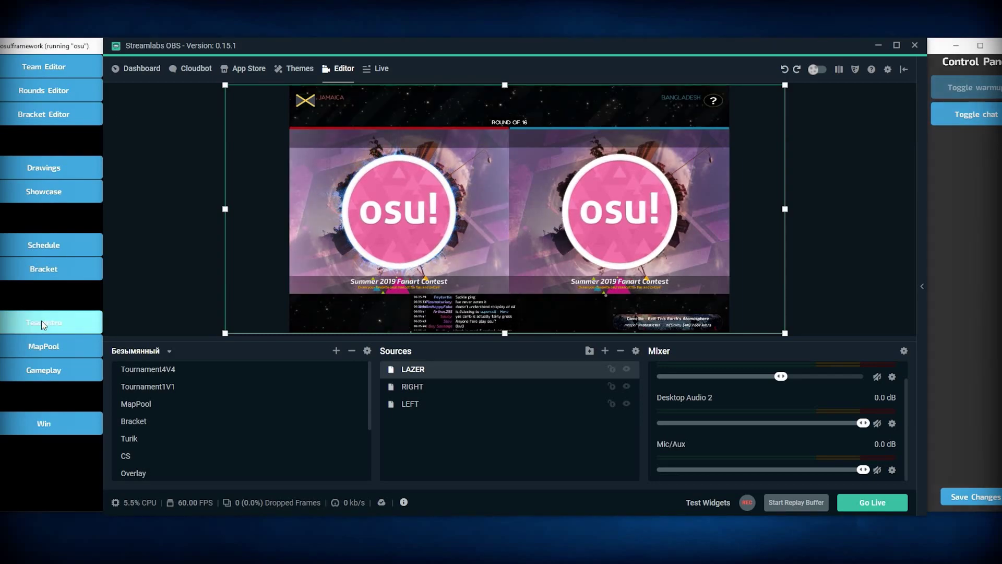
left_click(46, 349)
left_click(45, 374)
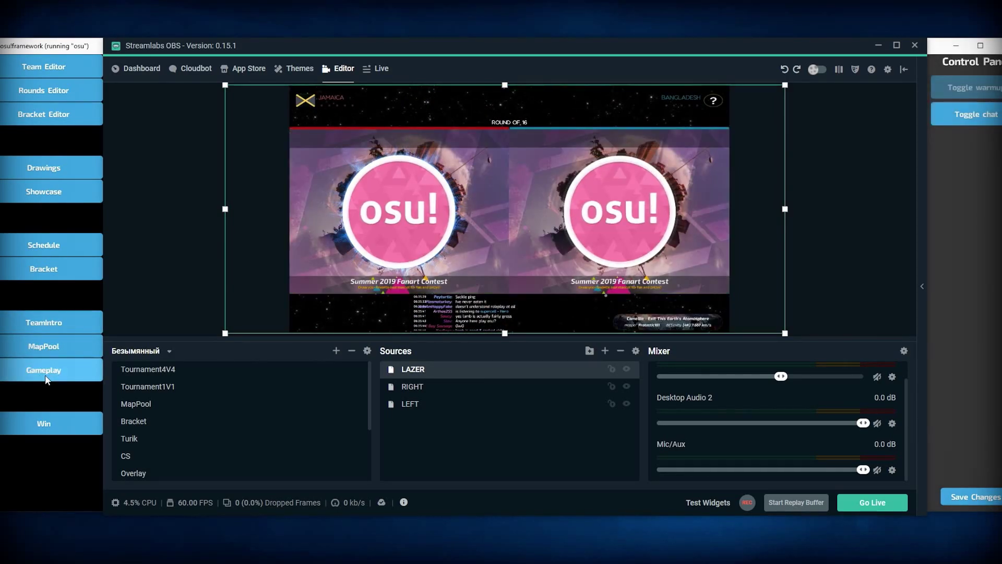
left_click(44, 269)
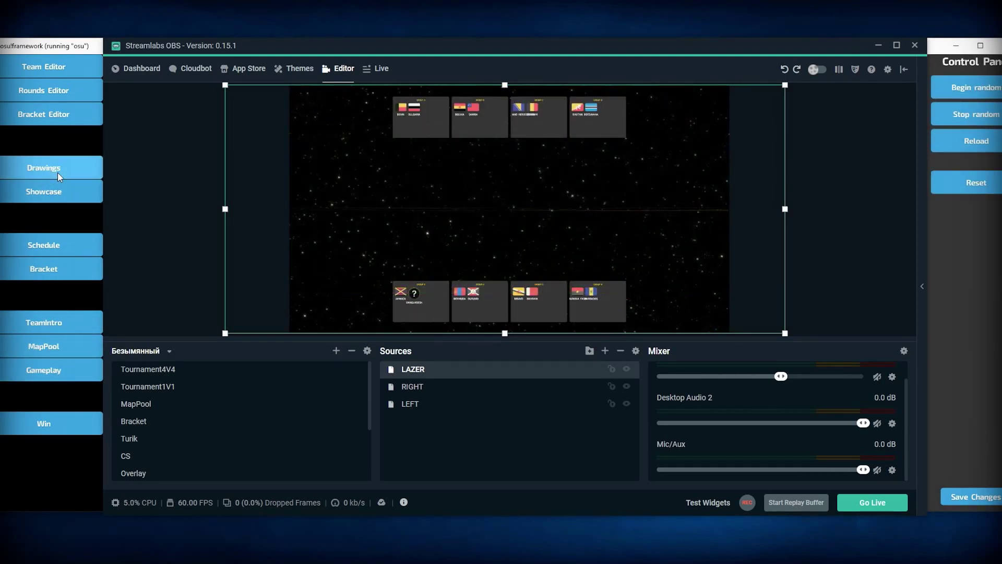
left_click(56, 192)
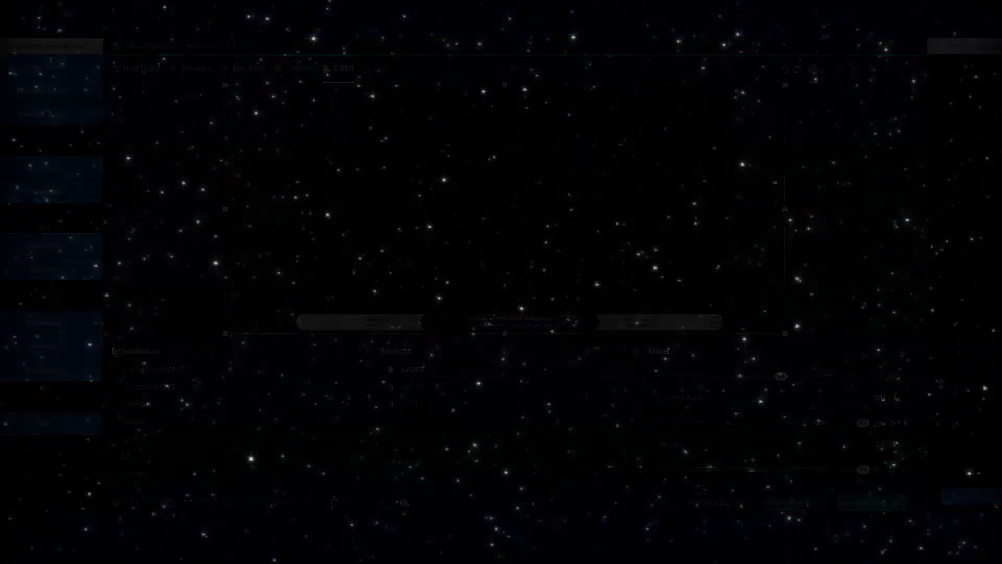